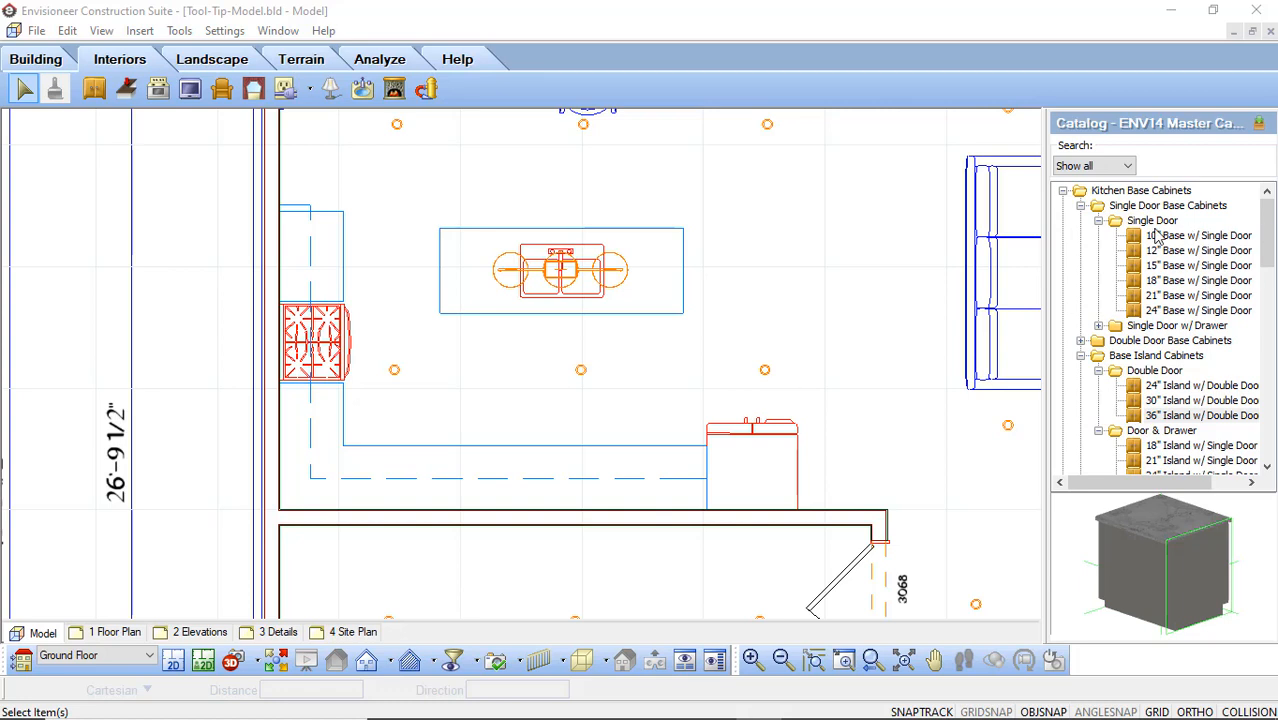
Step: Collapse the kitchen base and wall cabinet groups, expand Kitchen Builder Cabinets in the catalog, and open the Element Manager
click(1062, 190)
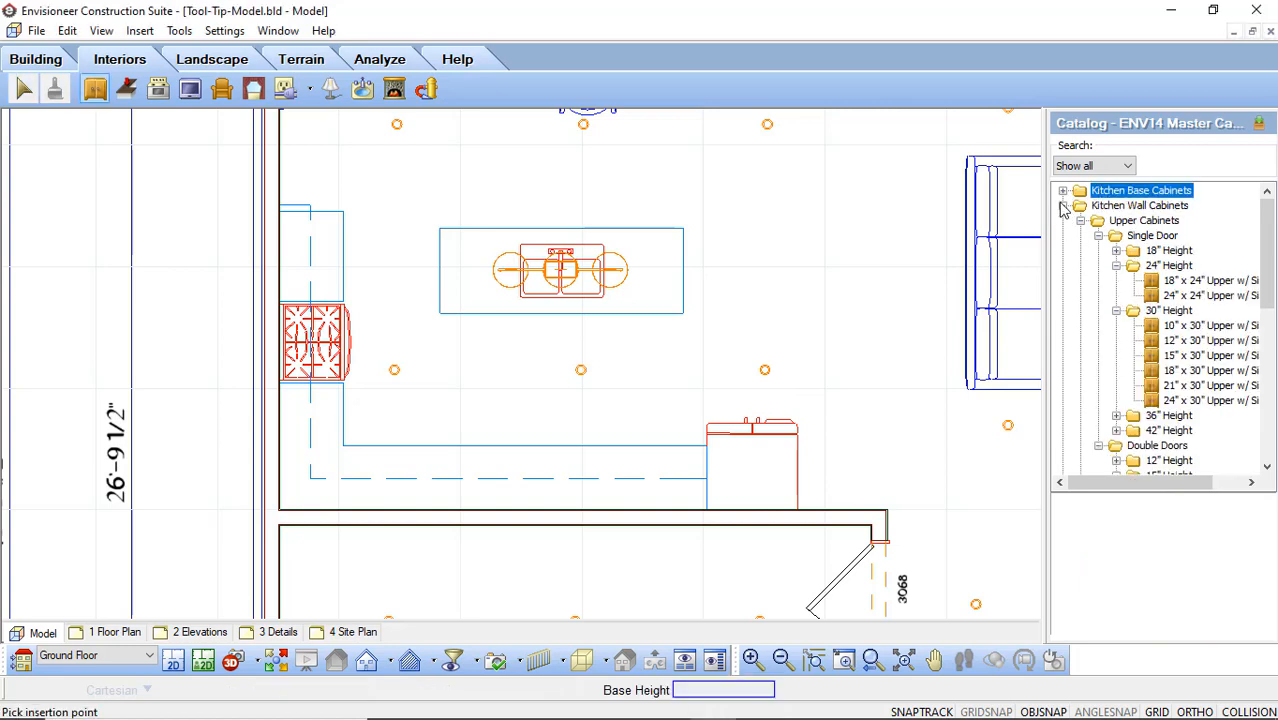
click(1063, 206)
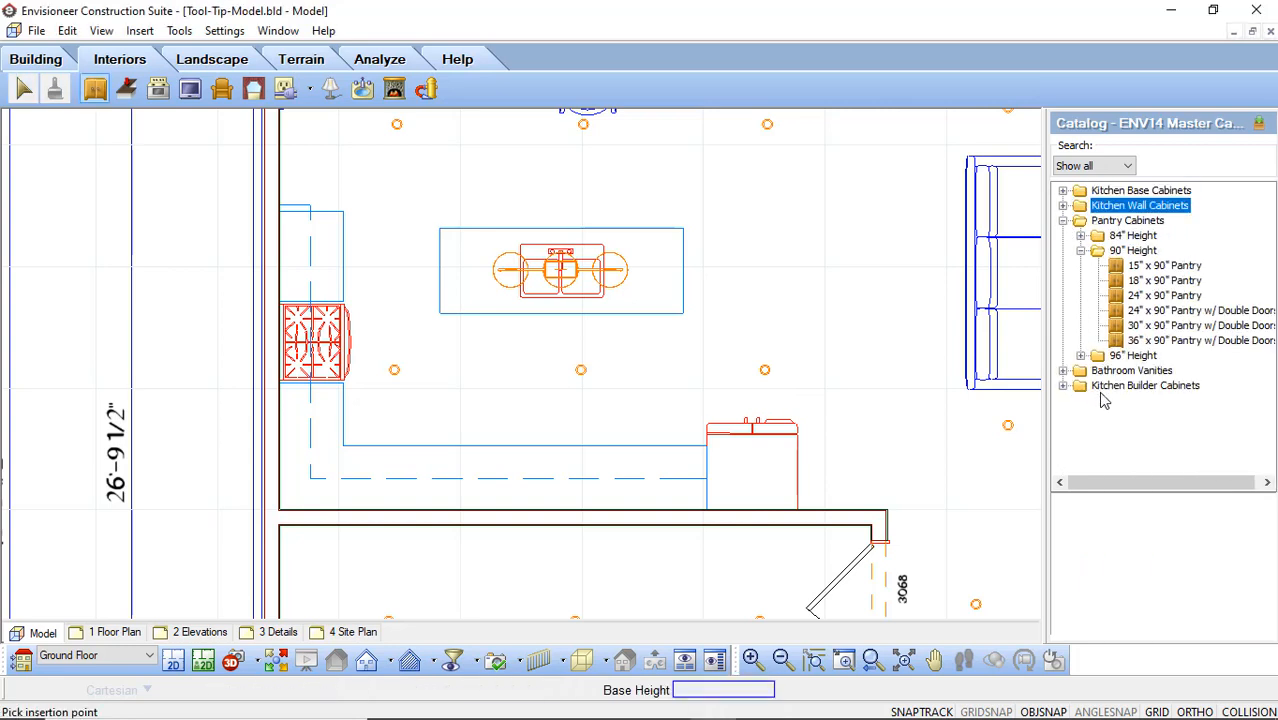
click(1062, 386)
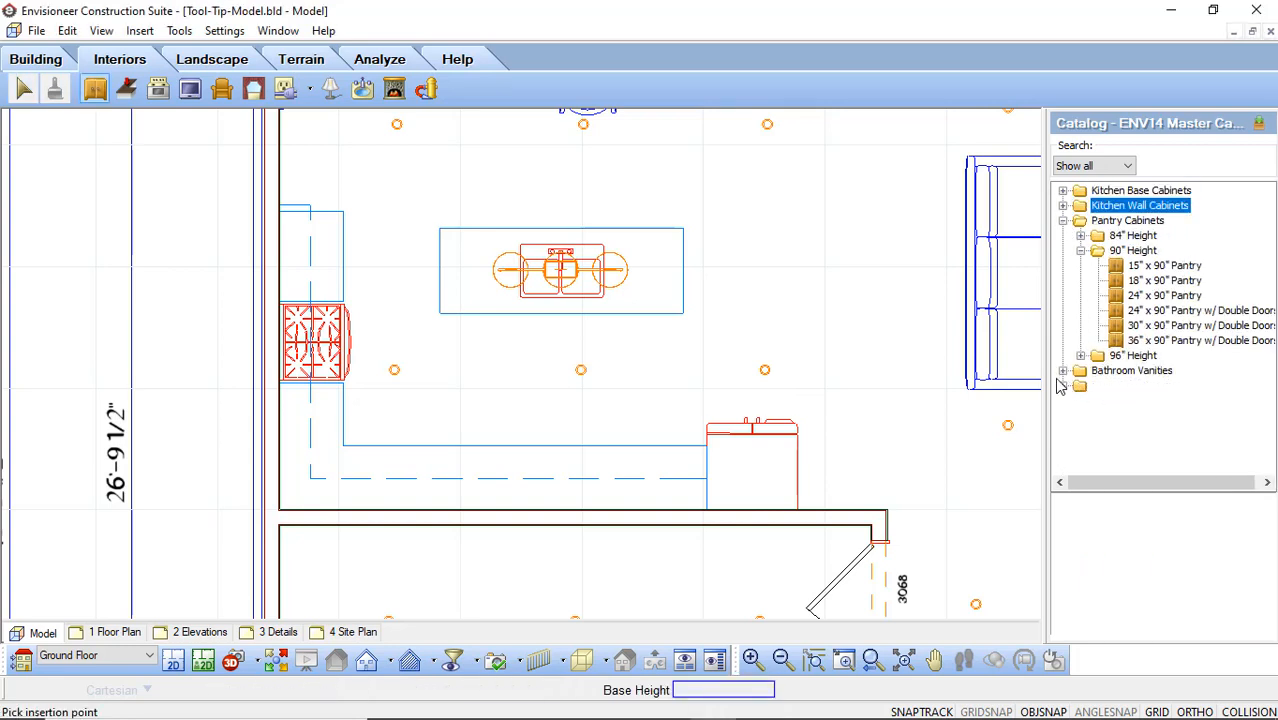
click(1064, 387)
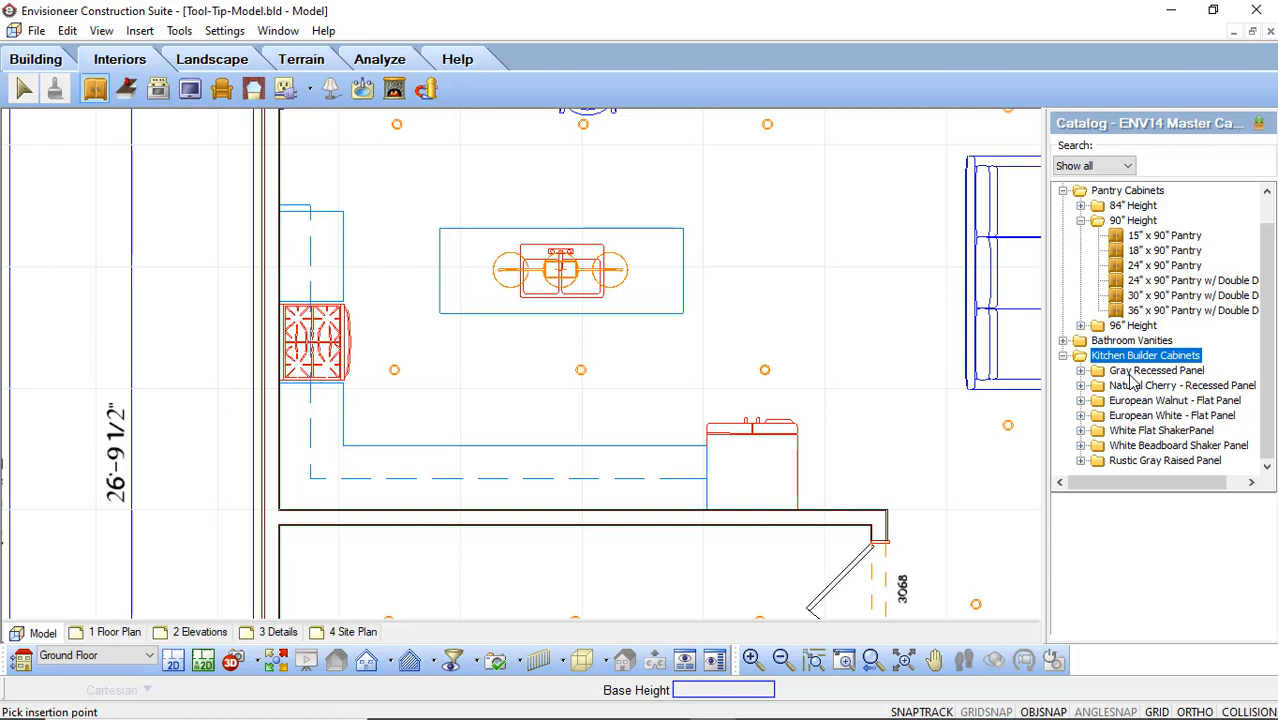
right_click(1127, 358)
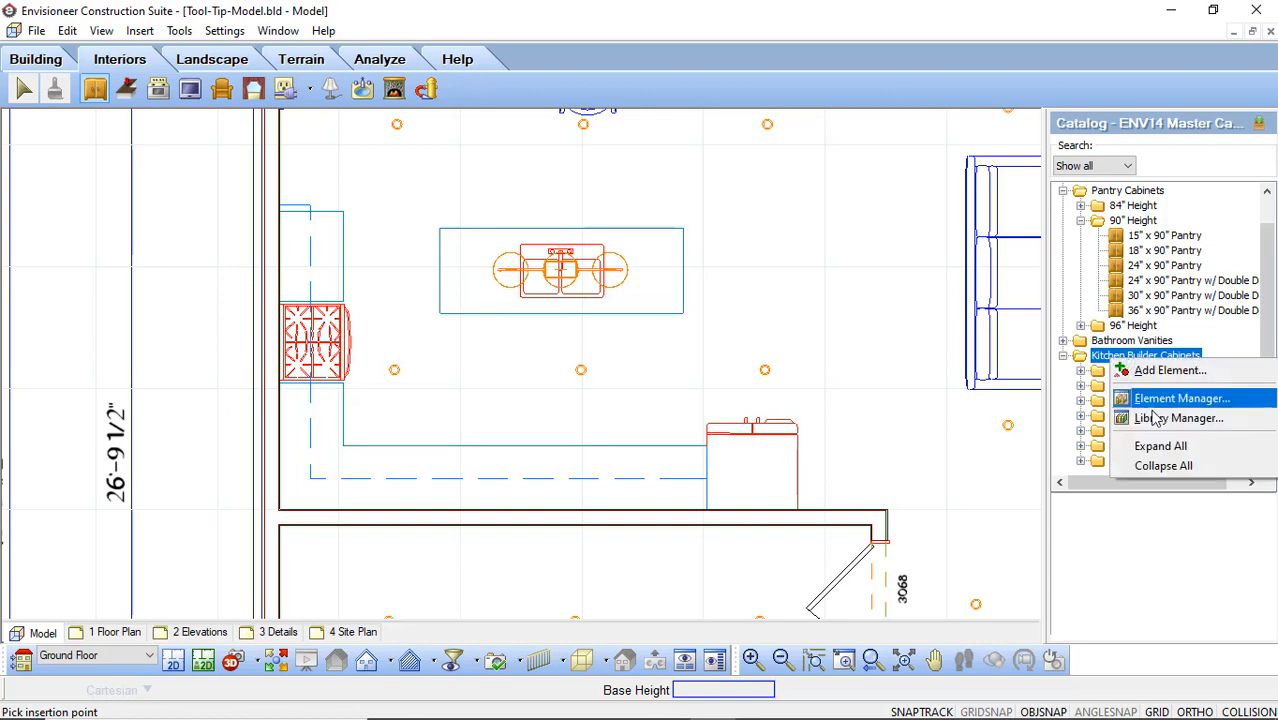
click(1175, 399)
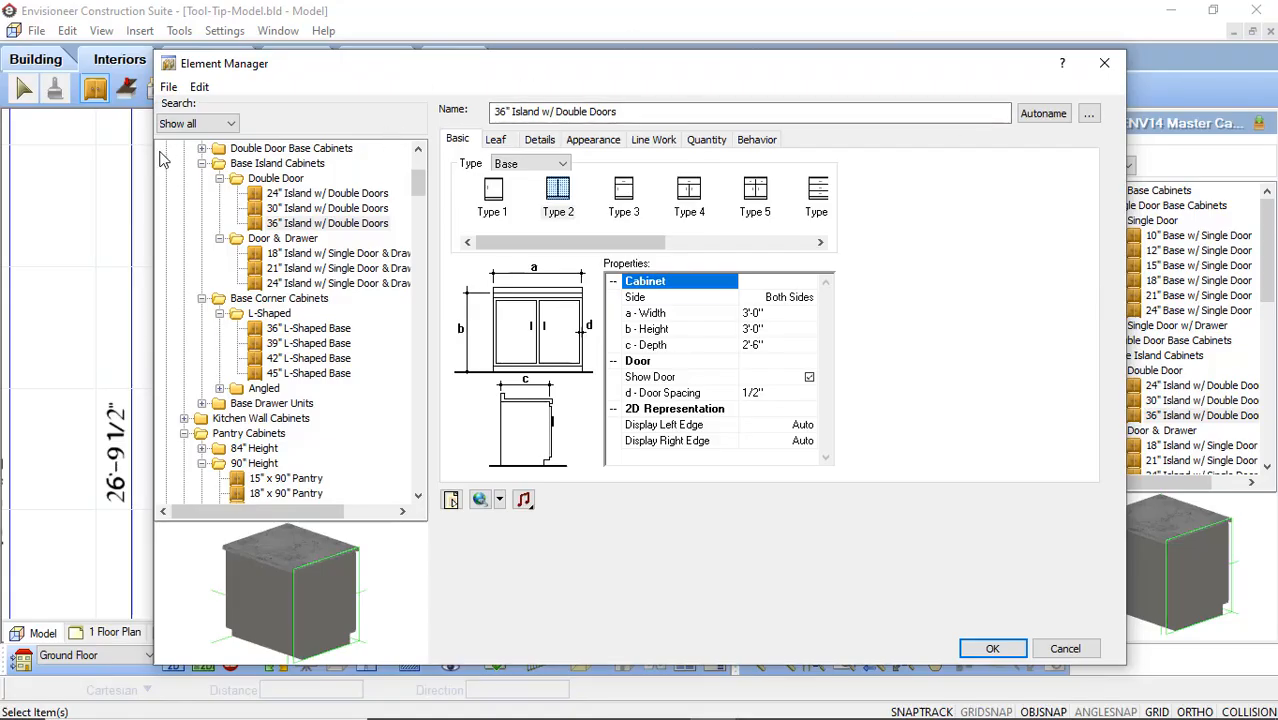
Step: Add a group named Black Recessed Panel under Kitchen Builder Cabinets in the Element Manager
click(202, 164)
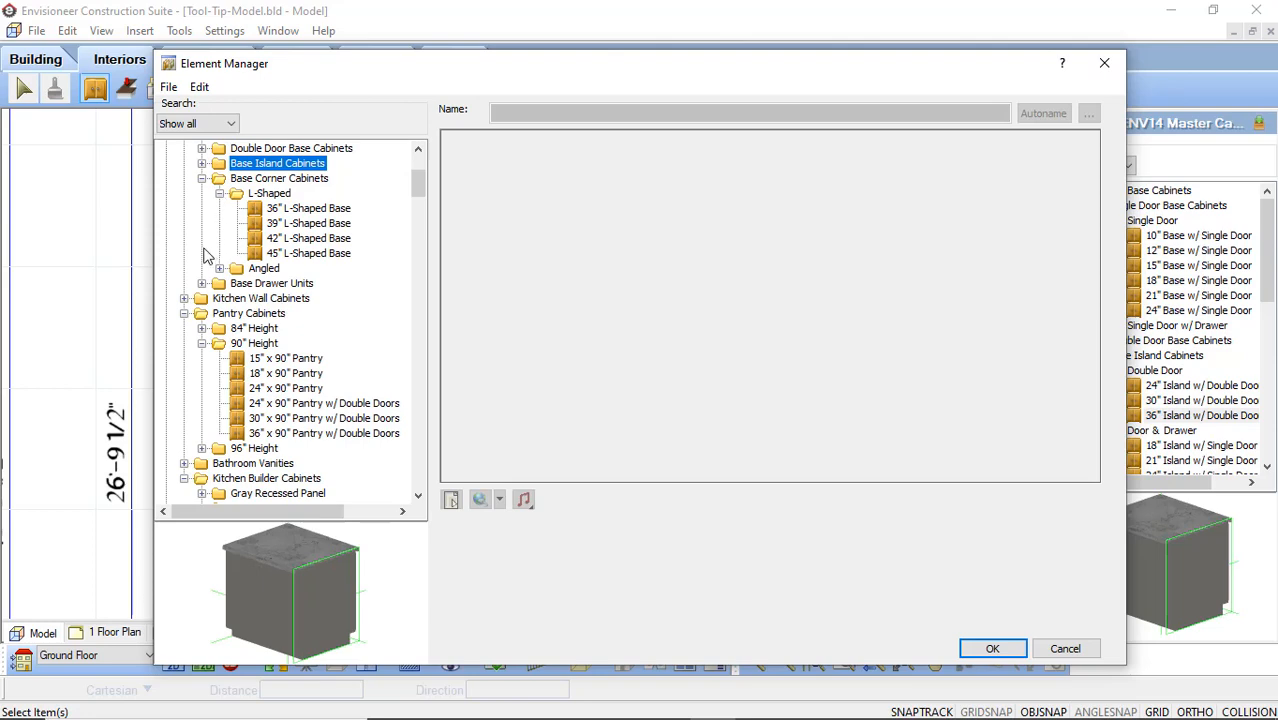
scroll(199, 251, up, 3)
scroll(198, 248, up, 1)
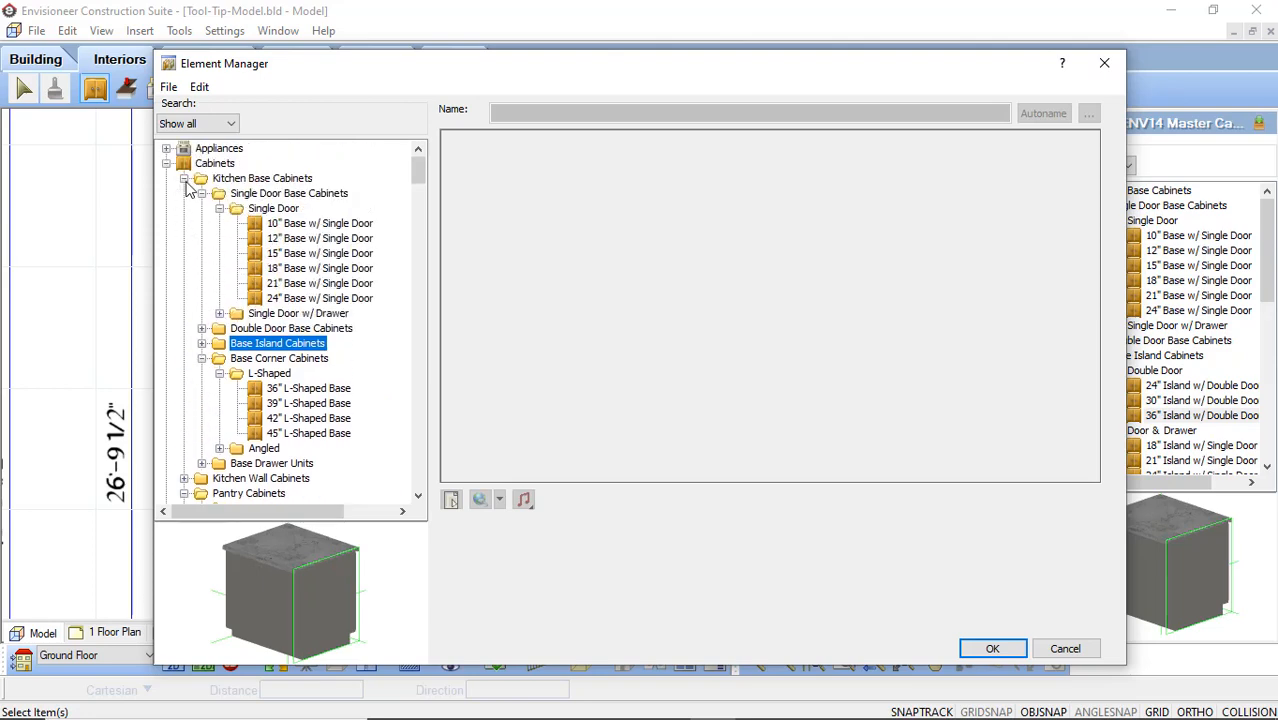
click(184, 179)
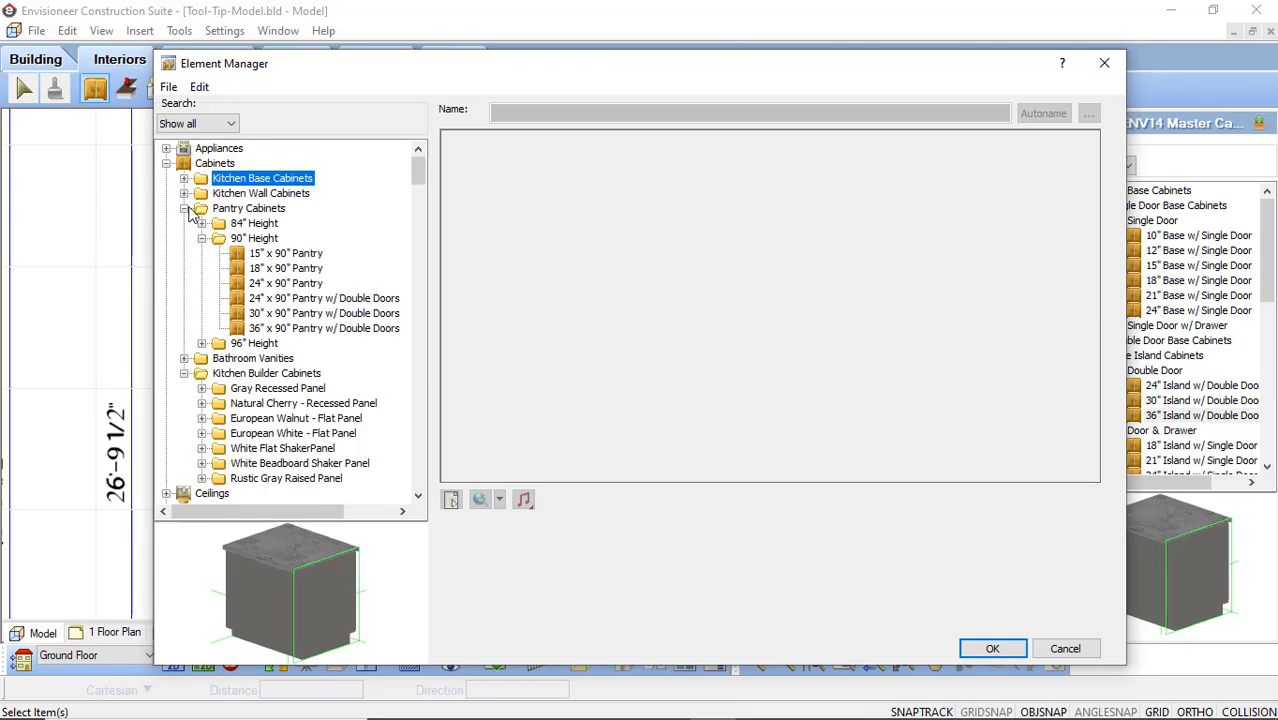
click(185, 208)
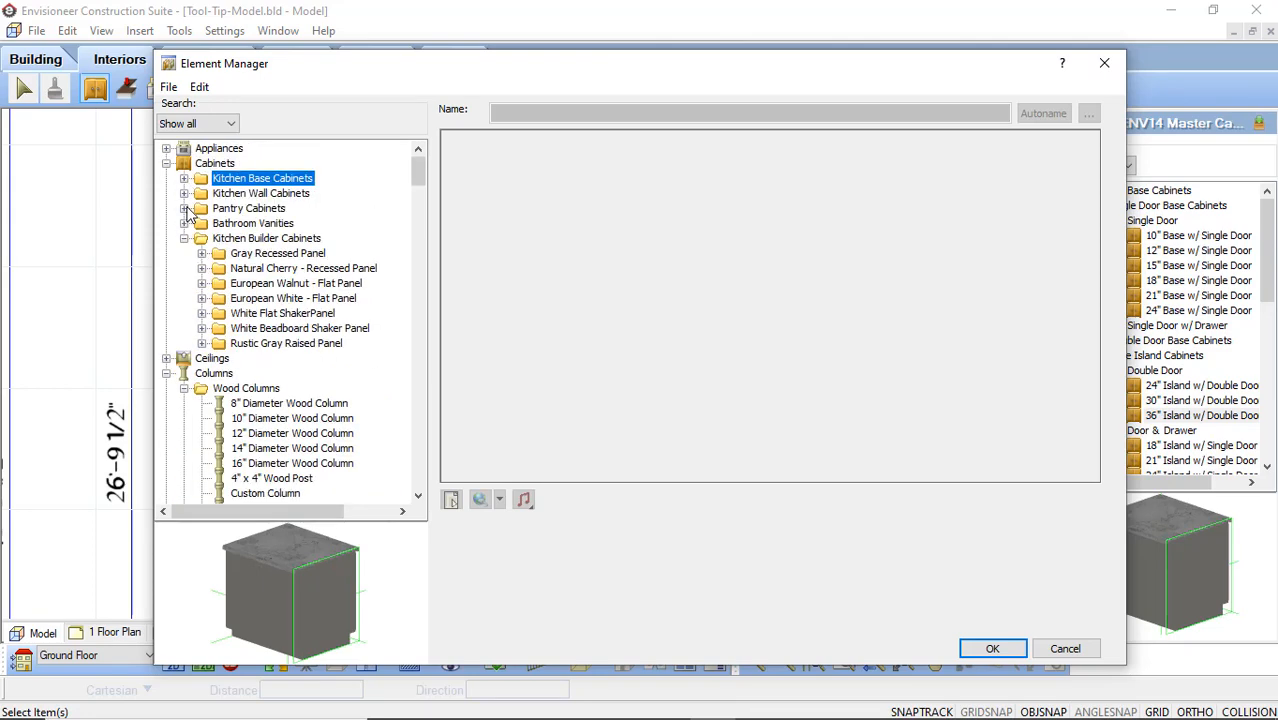
click(261, 240)
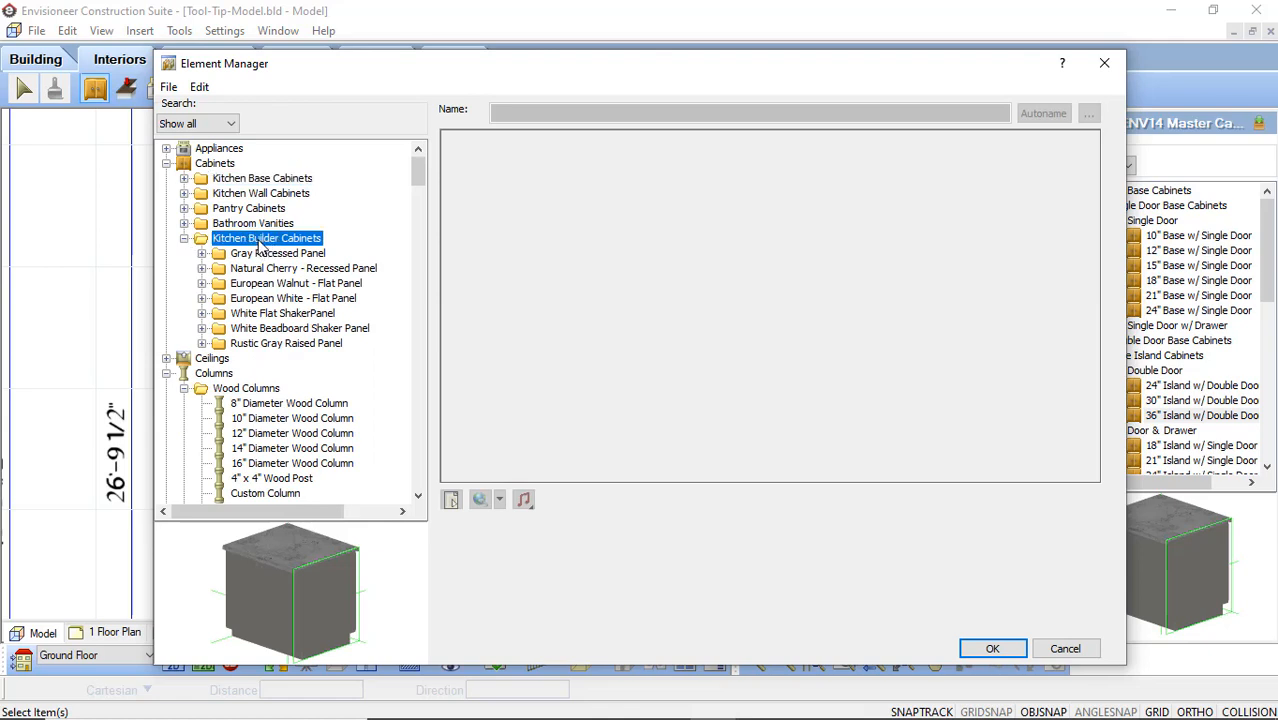
right_click(261, 246)
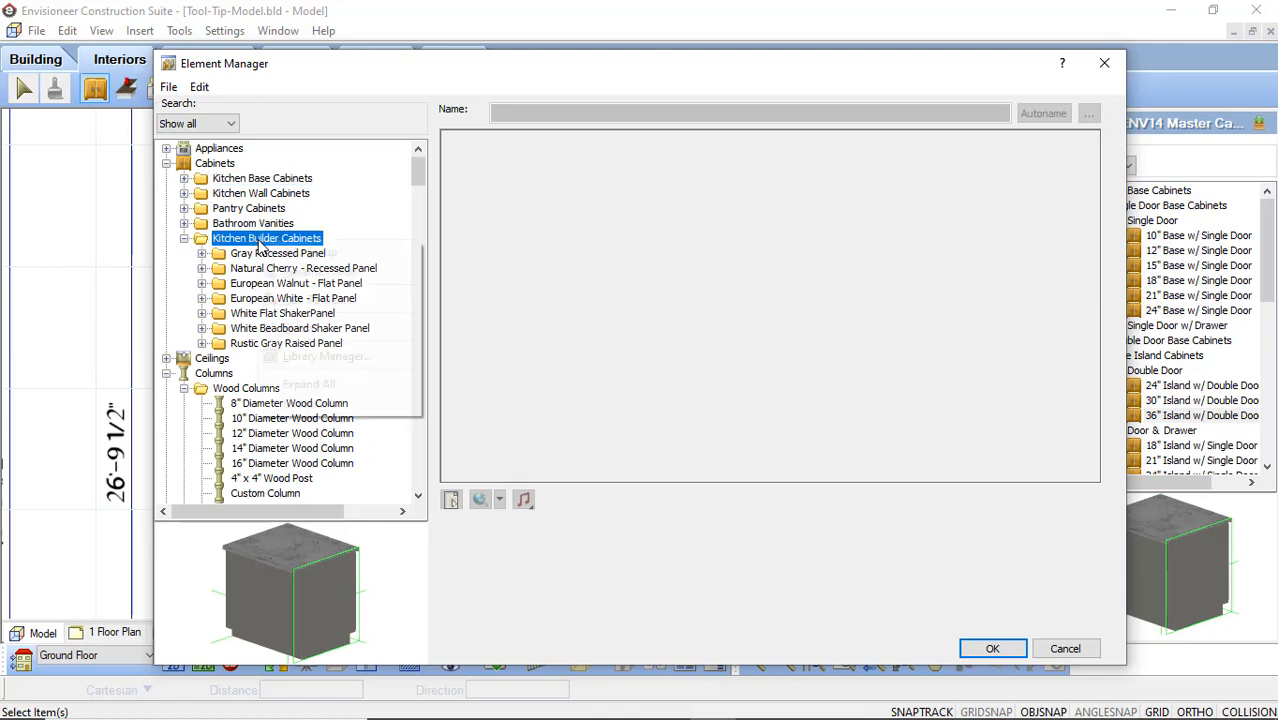
click(322, 254)
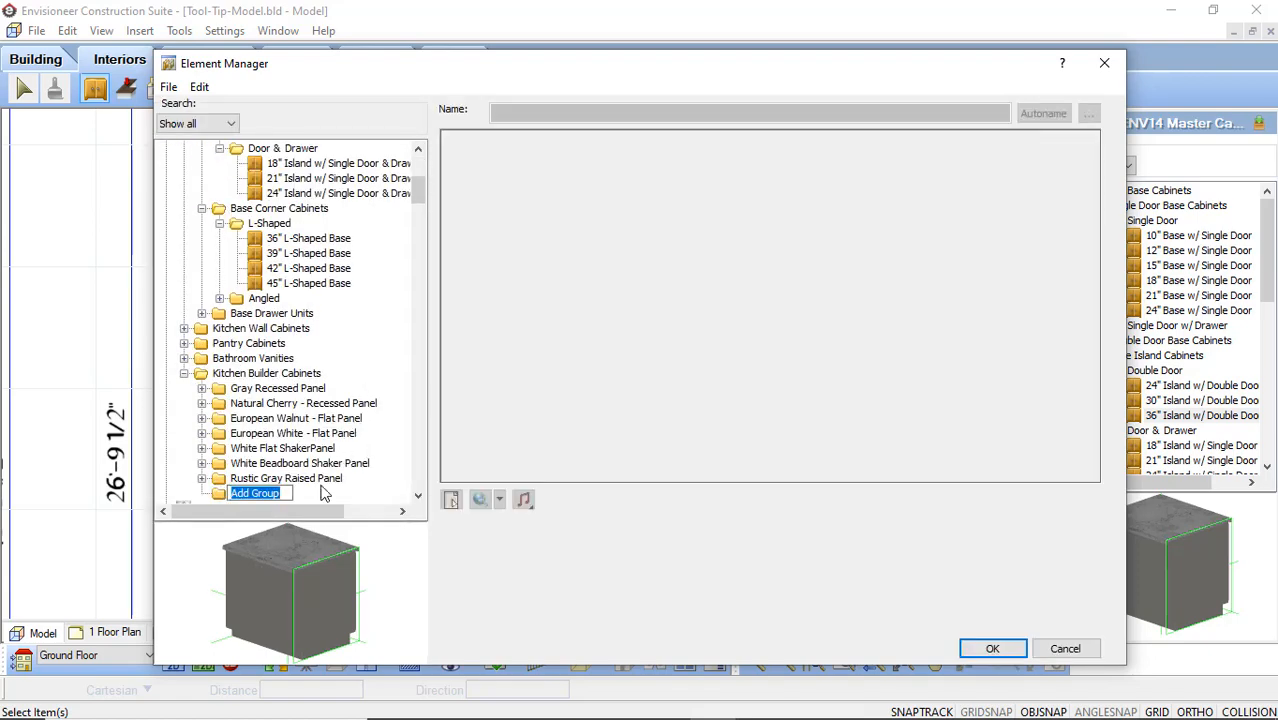
text(Black Recessed Panel)
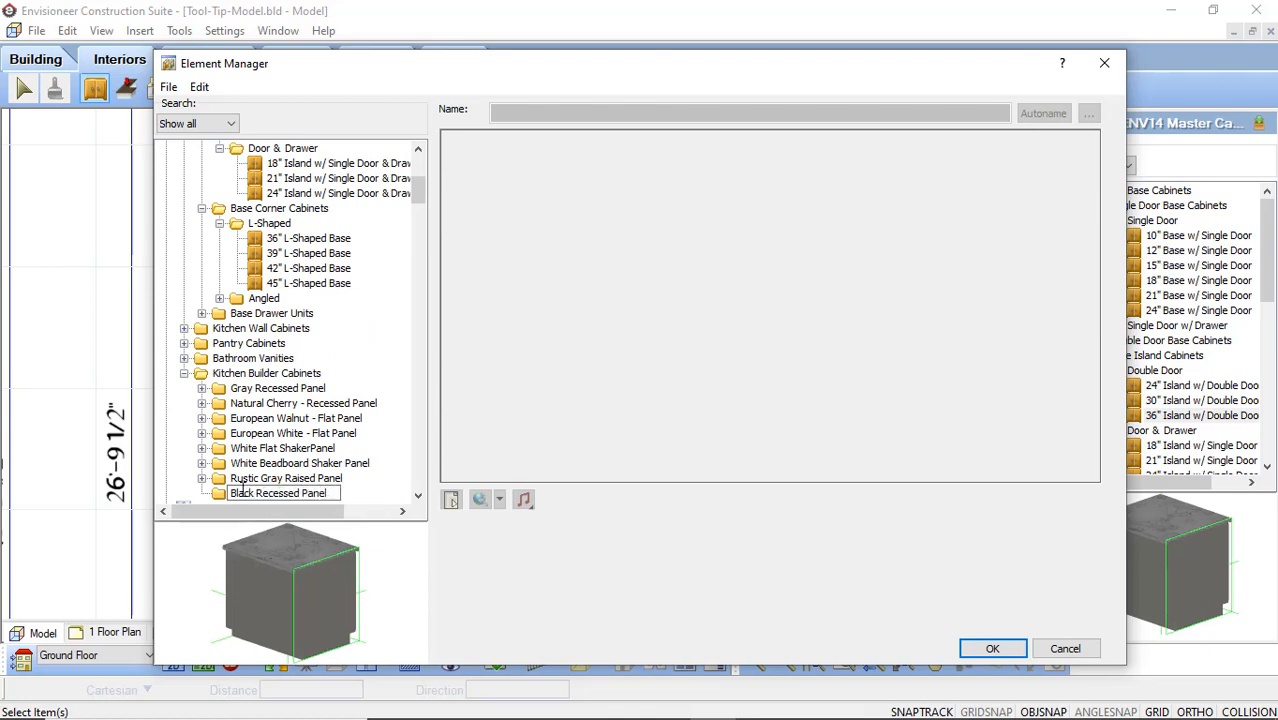
key(Return)
Step: Copy the Gray - 36" Base w/ 2 Doors & 2 Drawers element in the Gray Recessed Panel group
click(202, 389)
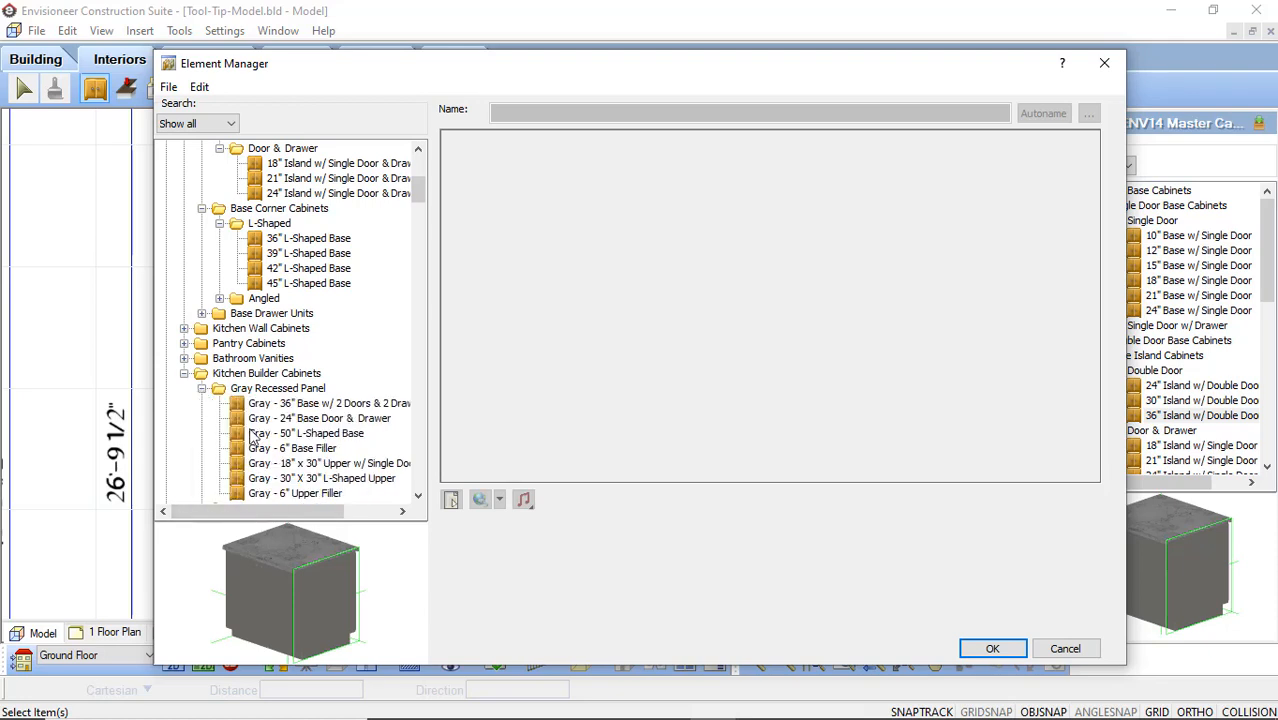
click(305, 405)
right_click(308, 408)
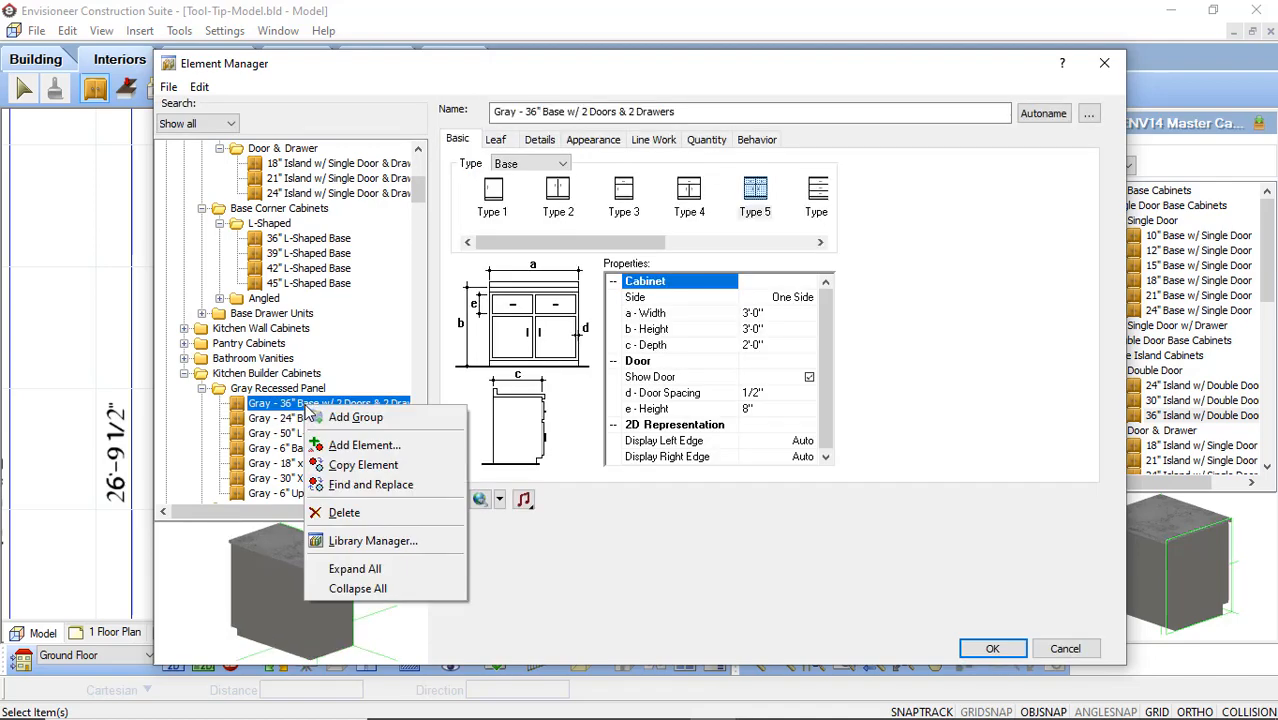
click(350, 466)
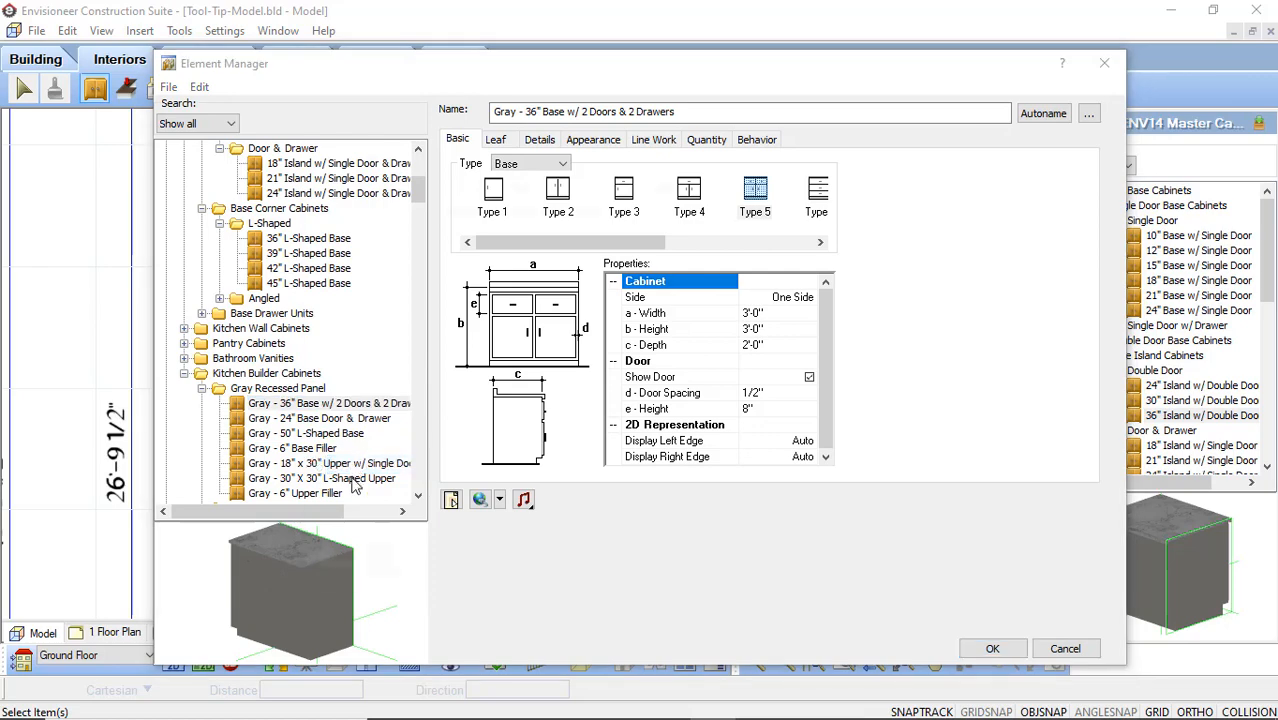
Step: Name the copied cabinet Black - 36" Base w/ 2 Doors & 2 Drawers
click(380, 181)
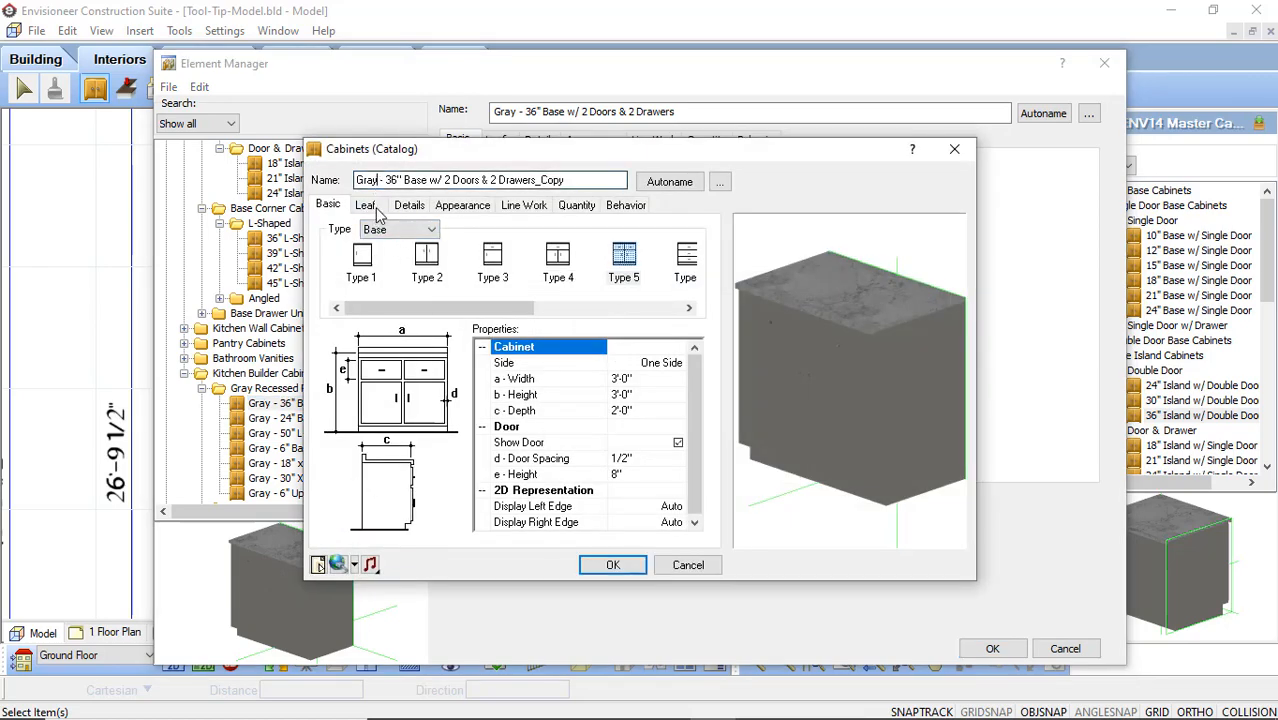
key(BackSpace)
key(BackSpace)
key(BackSpace)
key(BackSpace)
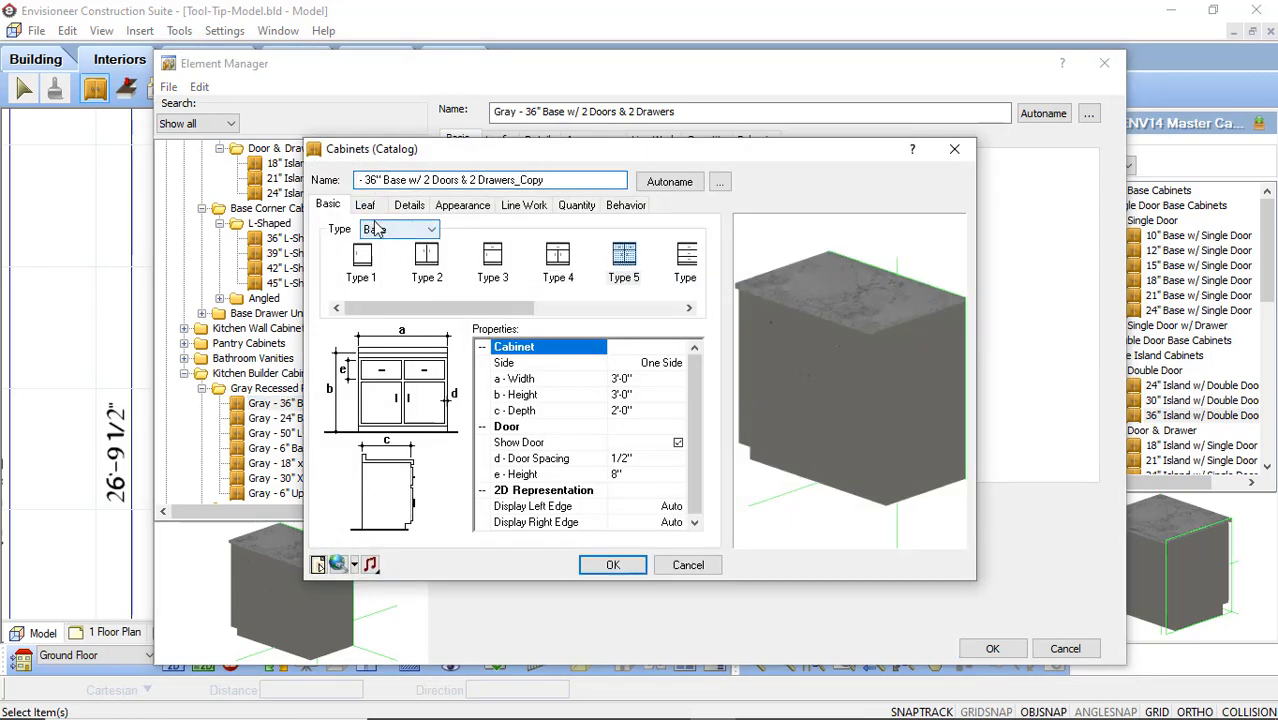
text(Back)
key(BackSpace)
key(BackSpace)
key(BackSpace)
key(BackSpace)
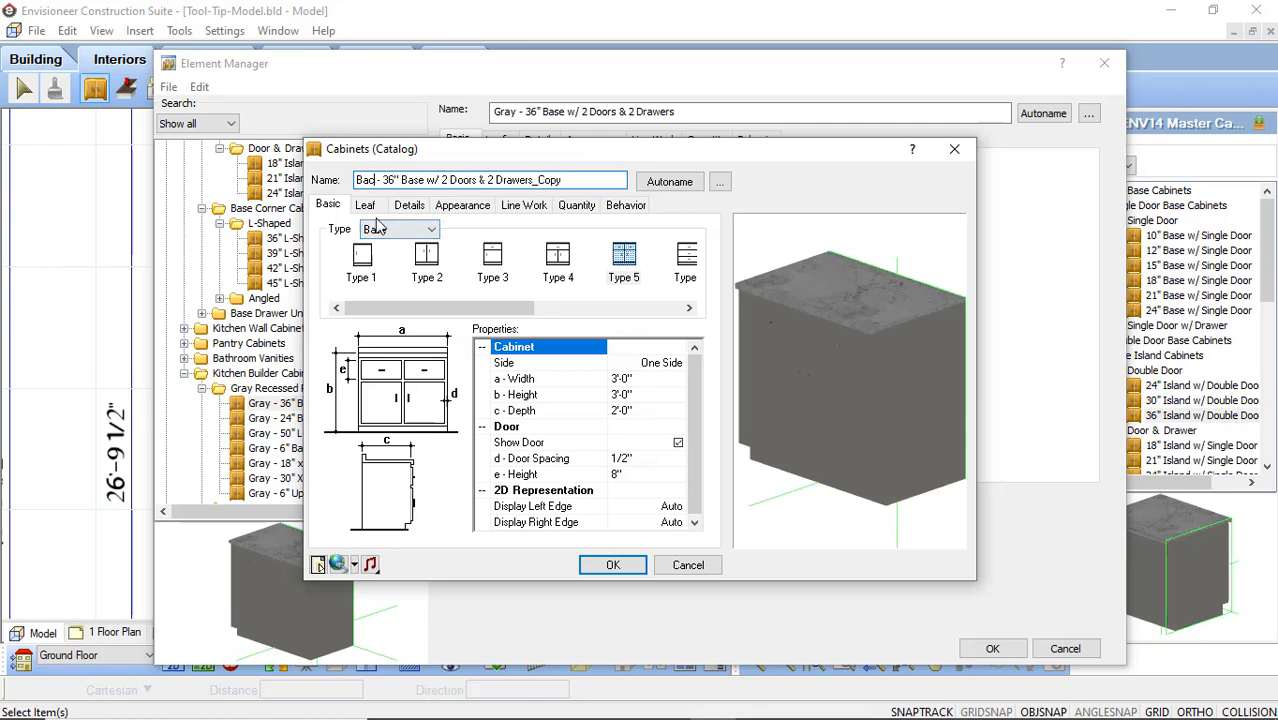
text(Black)
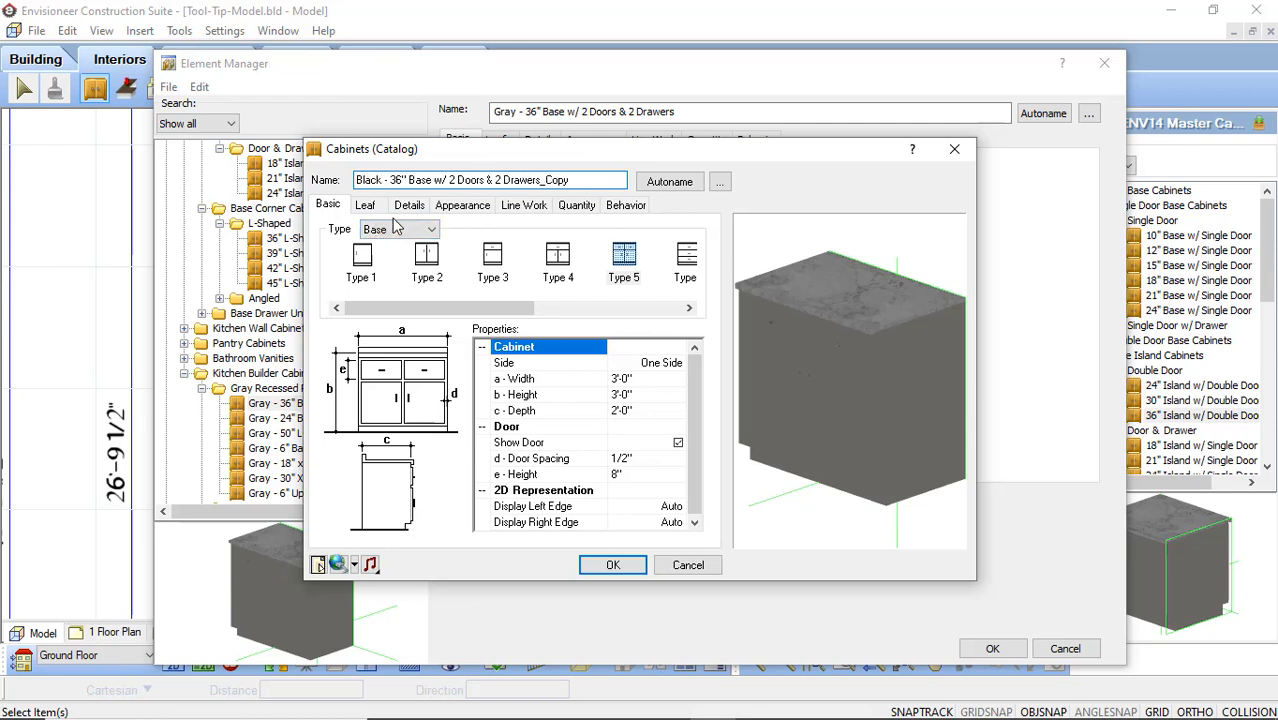
click(585, 180)
key(BackSpace)
Step: Apply the Benjamin Moore sample color BLACK-2132-10 to the copy's cabinet, drawer, door, recess, shelves and base components, and accept the cabinet
click(466, 206)
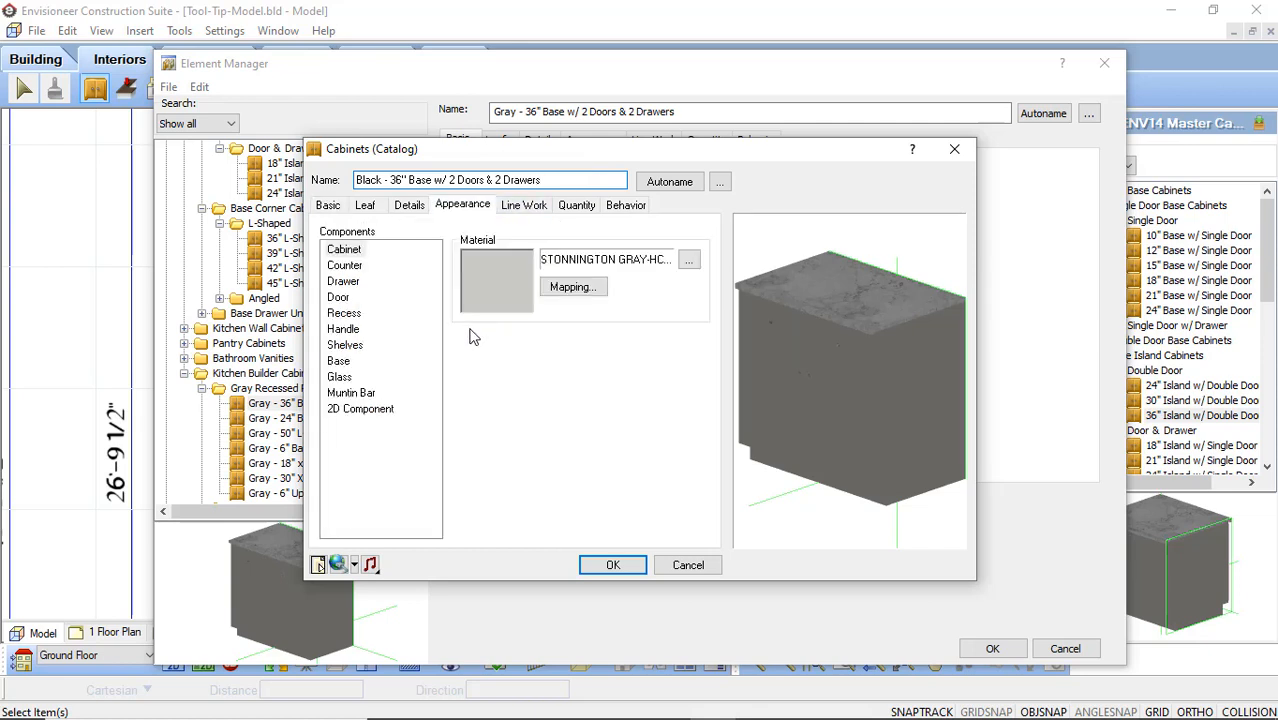
click(332, 250)
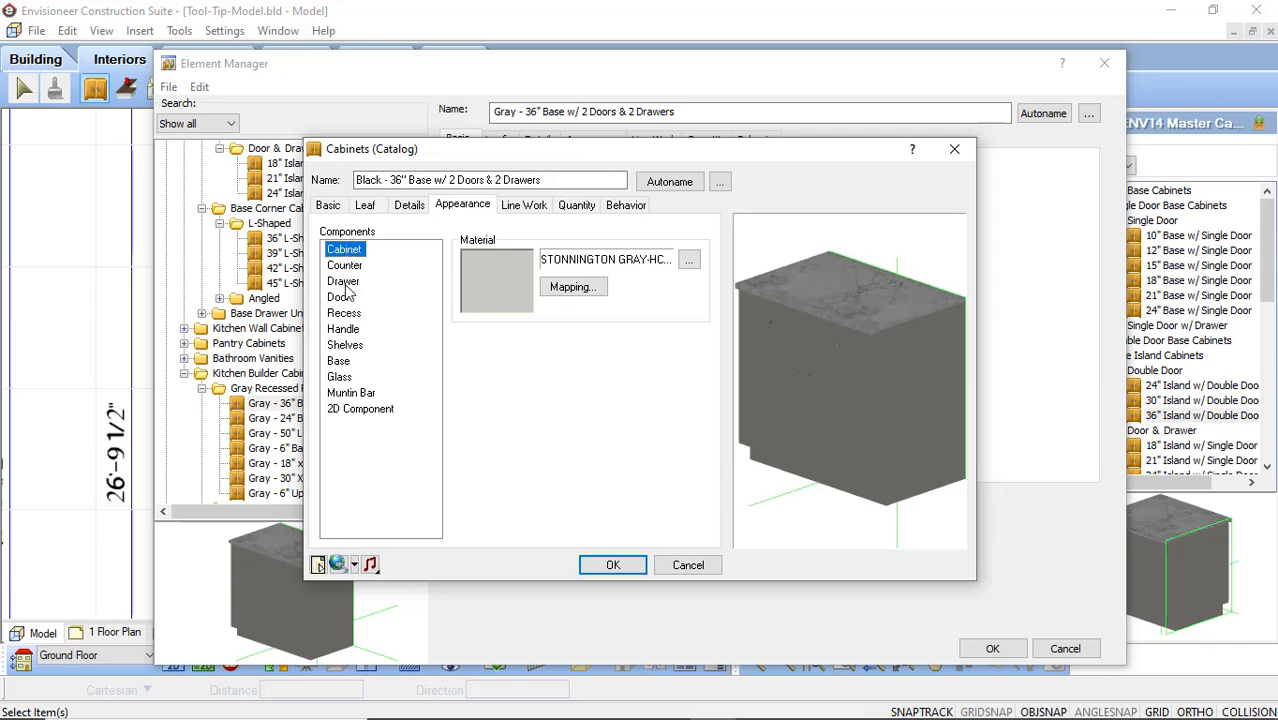
ctrl+click(344, 282)
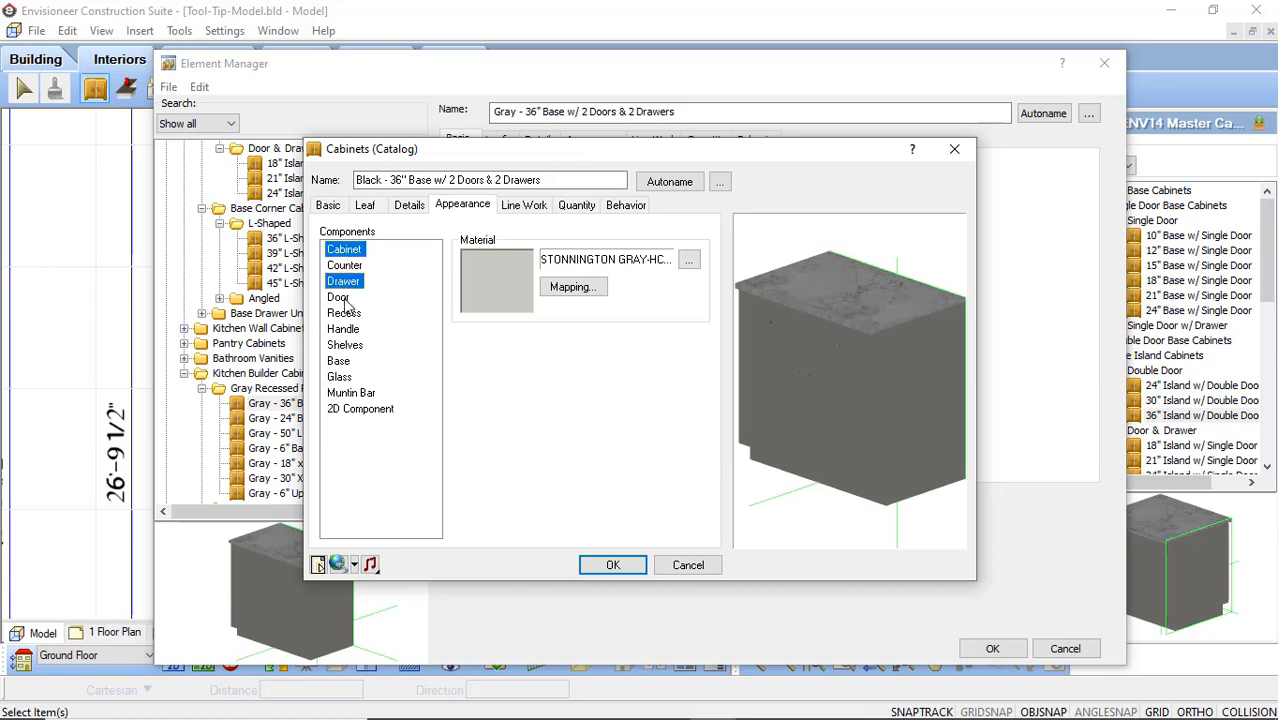
ctrl+click(339, 297)
ctrl+click(345, 313)
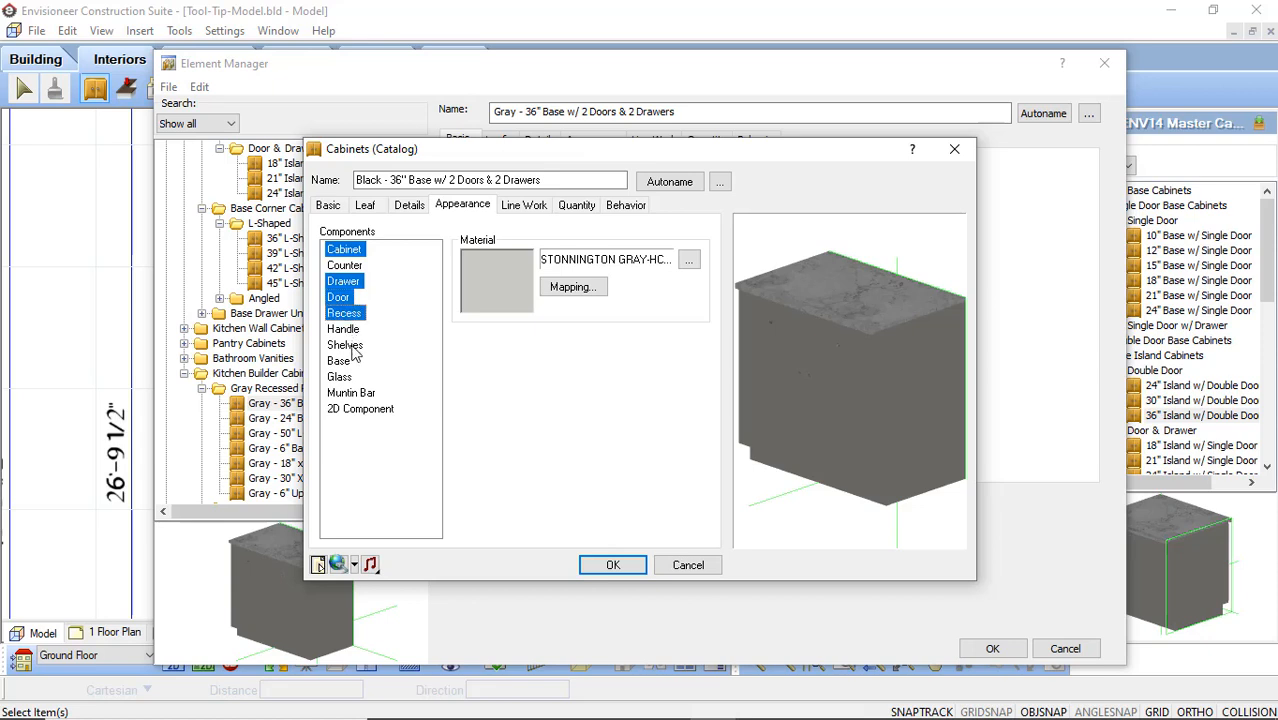
ctrl+click(350, 345)
ctrl+click(342, 362)
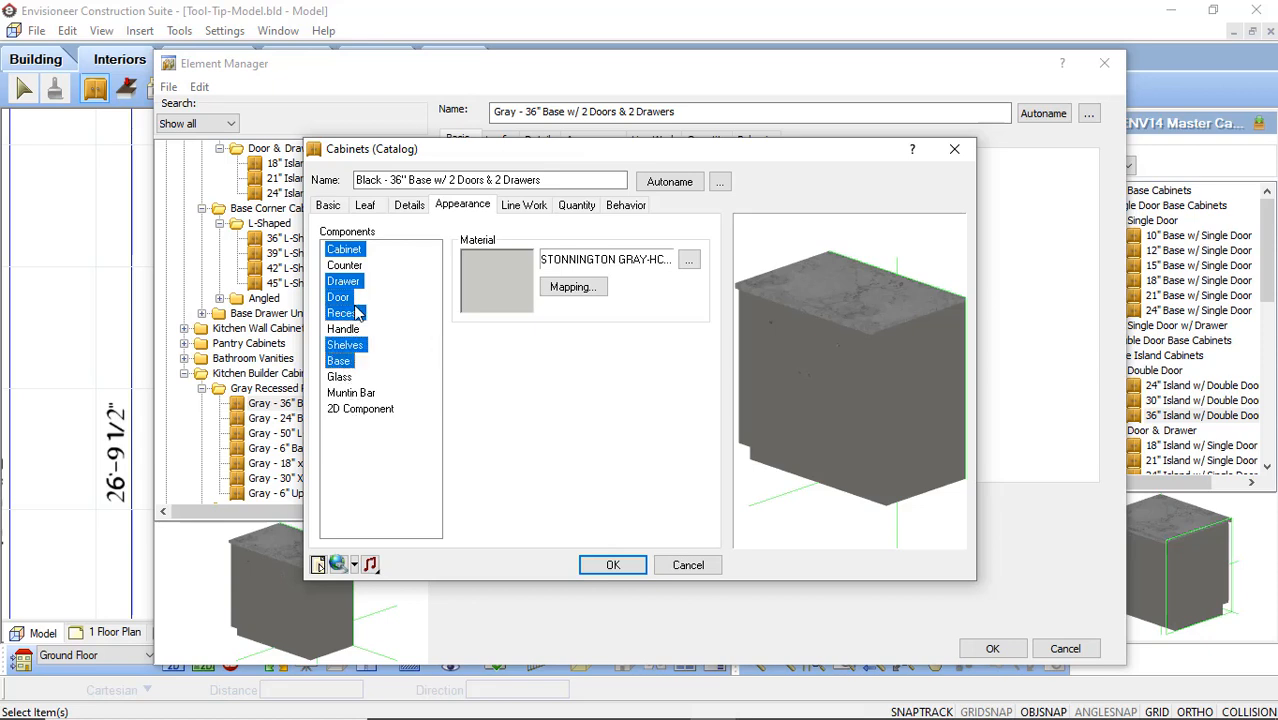
click(502, 289)
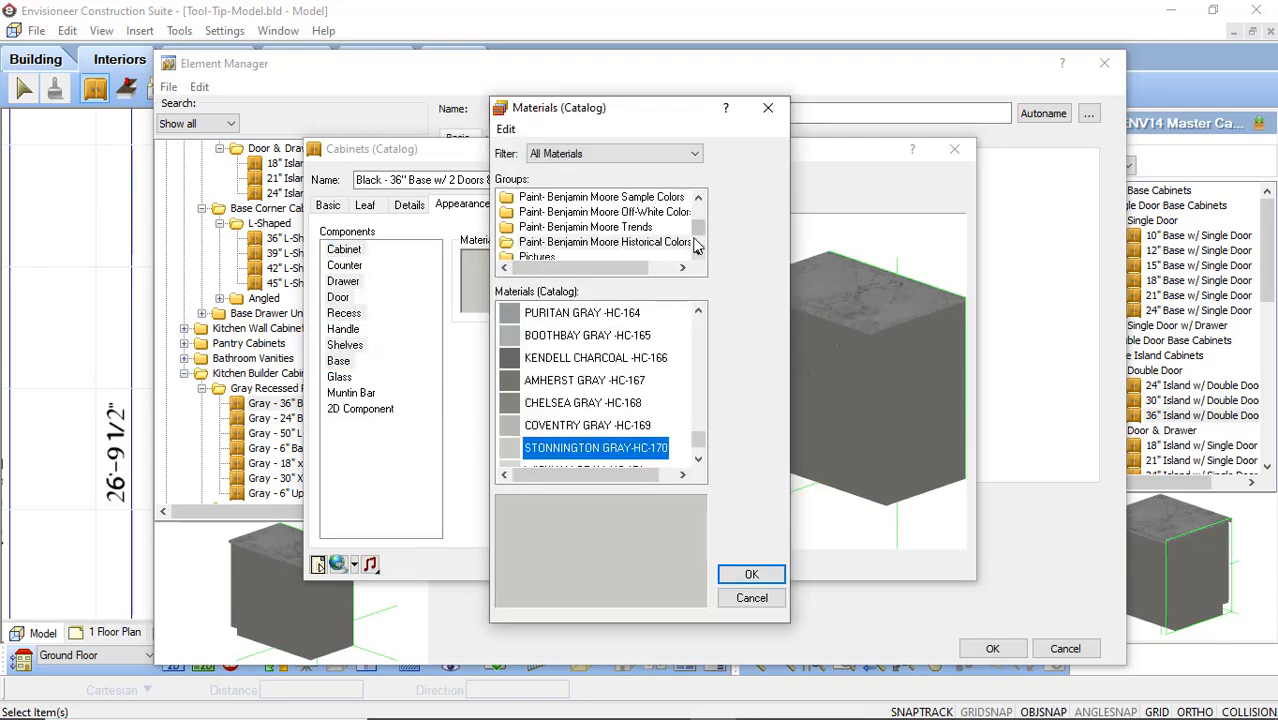
click(666, 198)
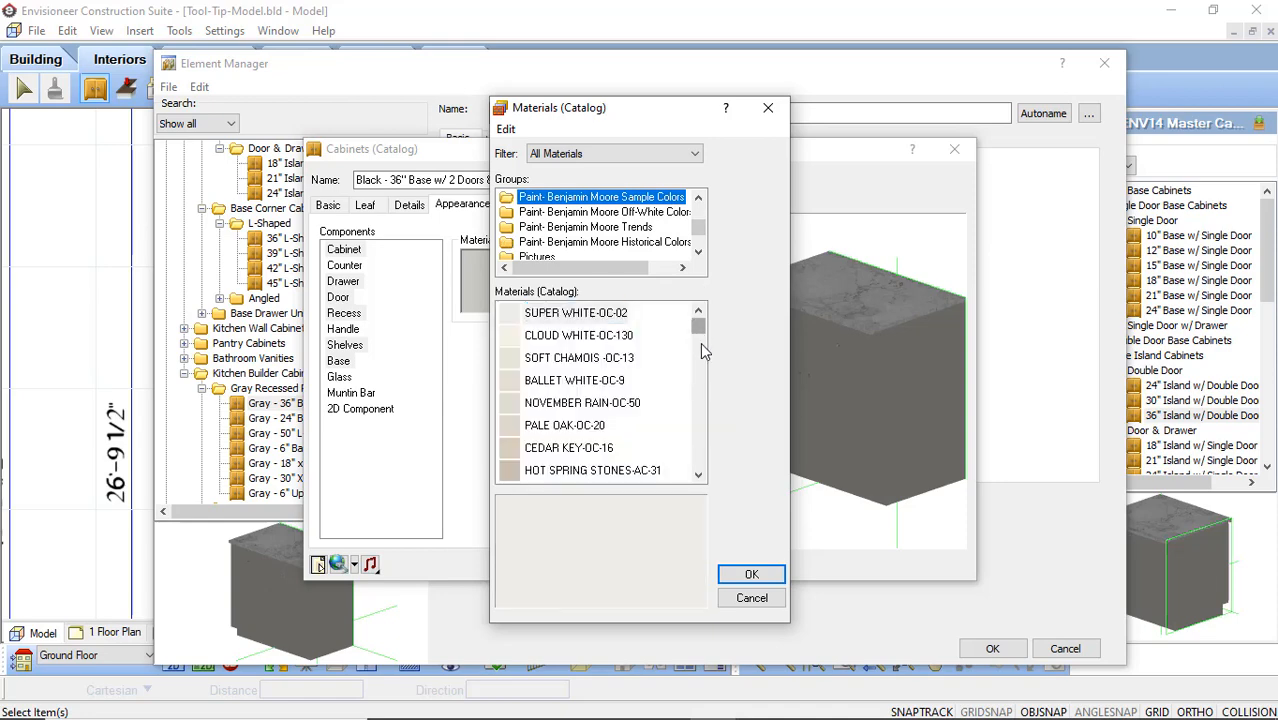
drag(700, 342, 695, 466)
click(552, 471)
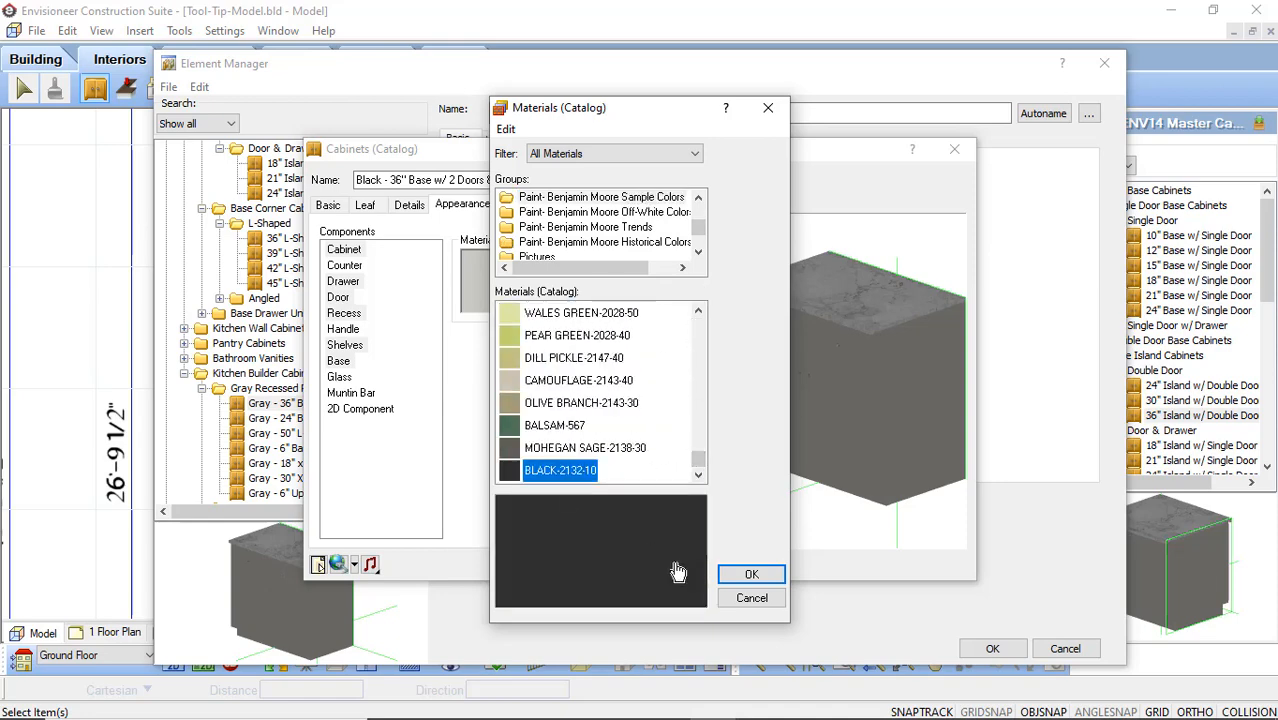
click(749, 576)
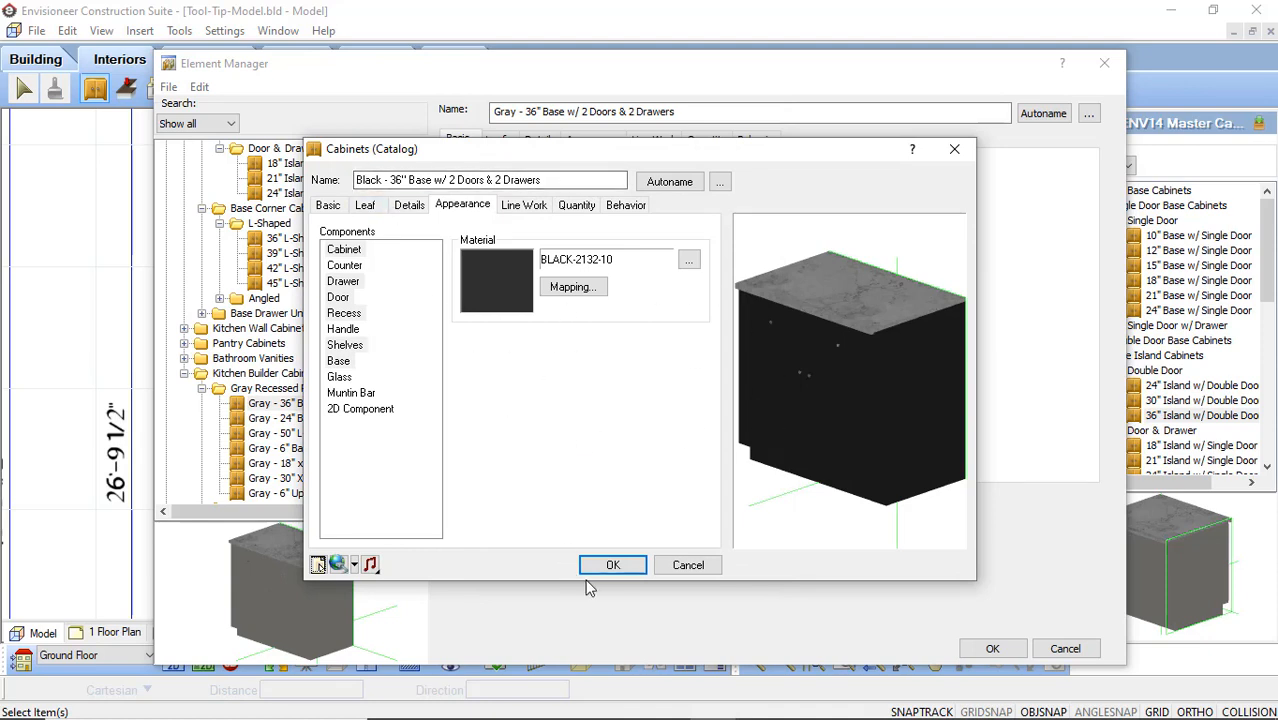
click(607, 566)
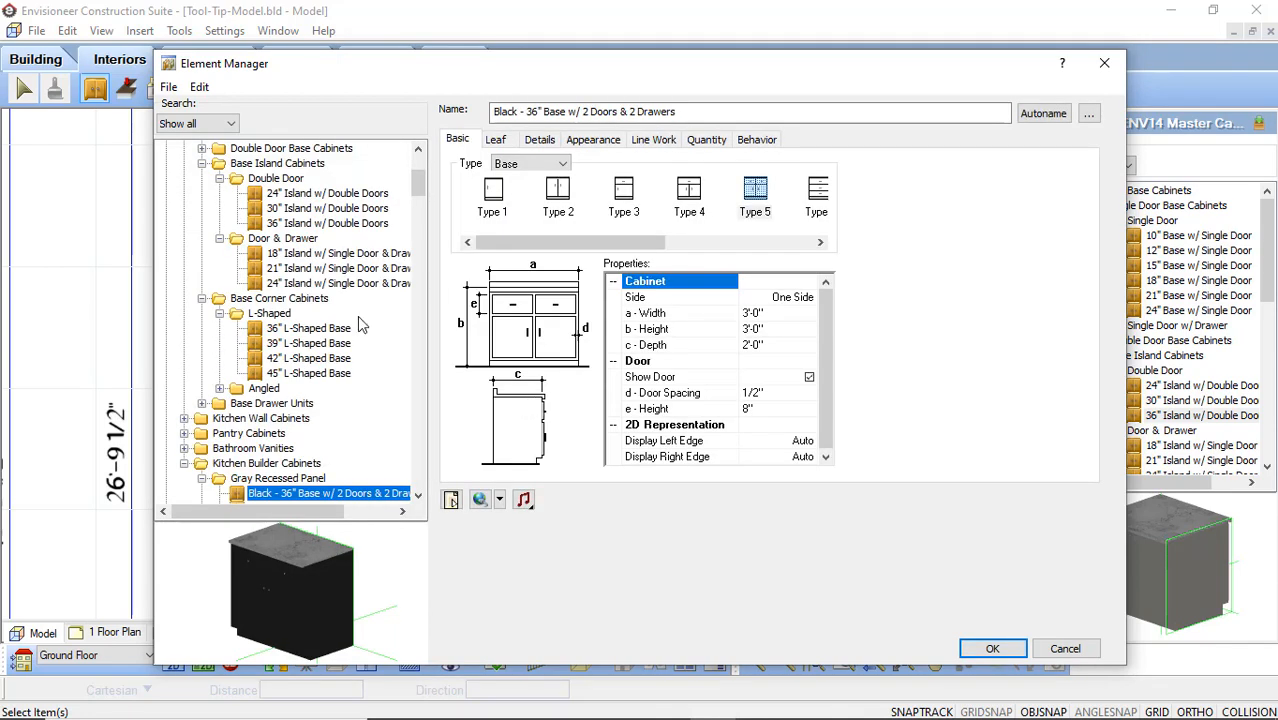
Step: Move the Black - 36" Base w/ 2 Doors & 2 Drawers element into the Black Recessed Panel group and accept the Element Manager changes
scroll(357, 316, down, 6)
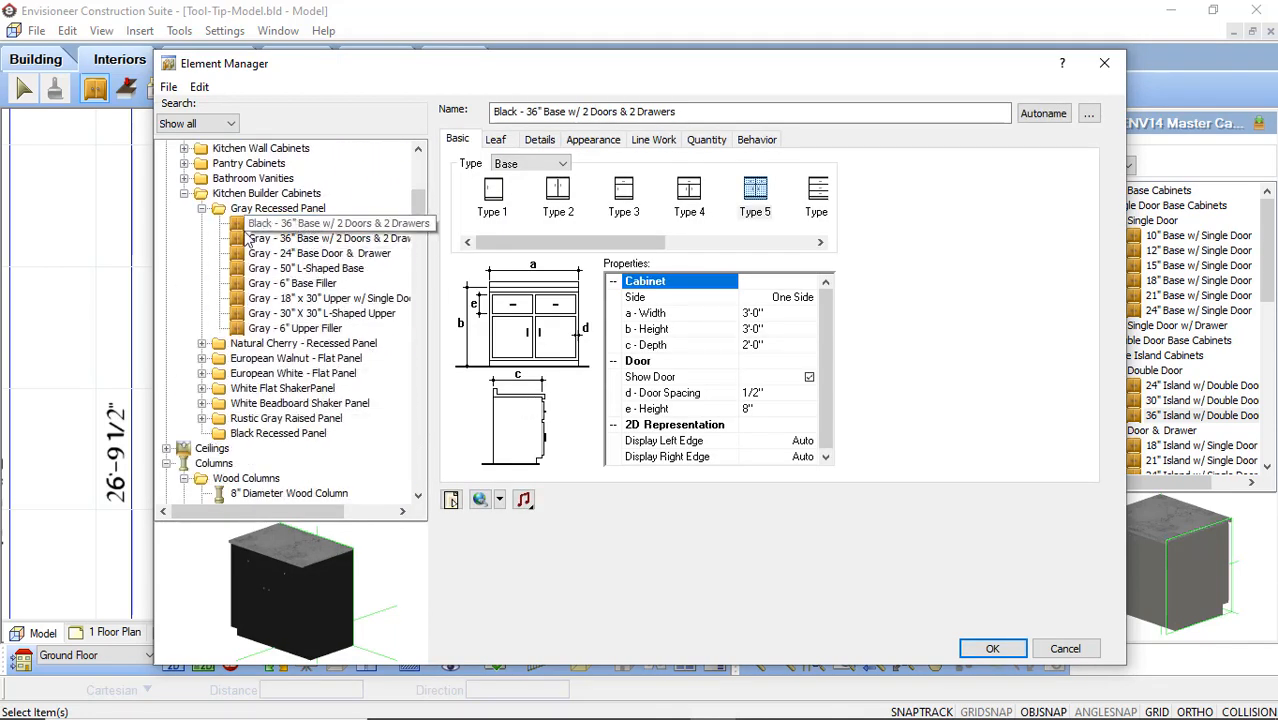
drag(292, 225, 267, 435)
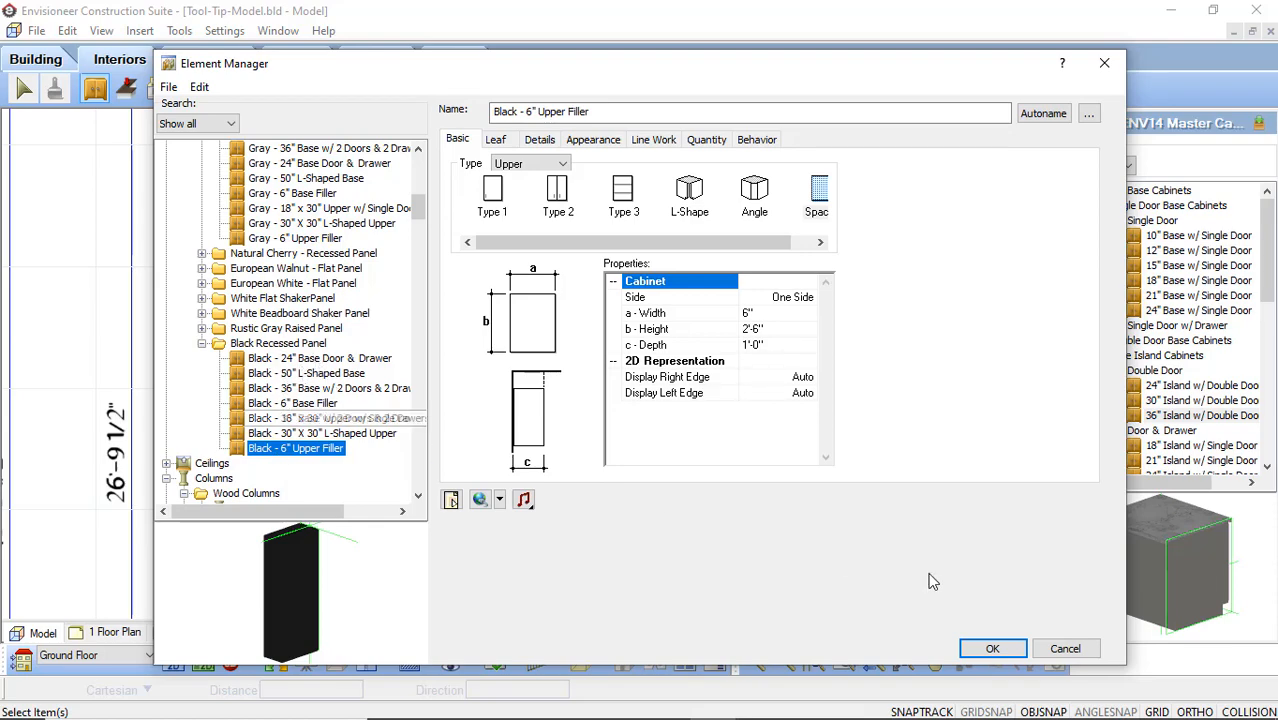
click(991, 649)
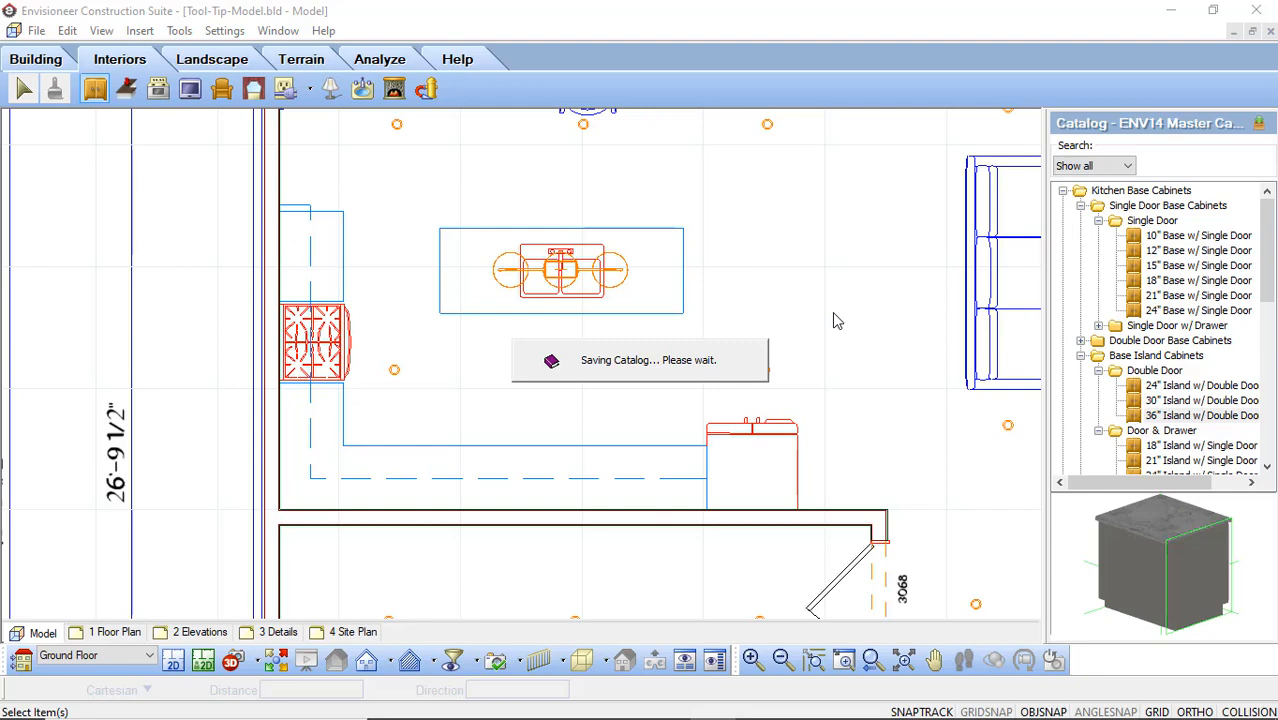
Step: Open the catalog's Library Manager and show the Kitchen Configuration library
click(36, 30)
mouse_move(70, 217)
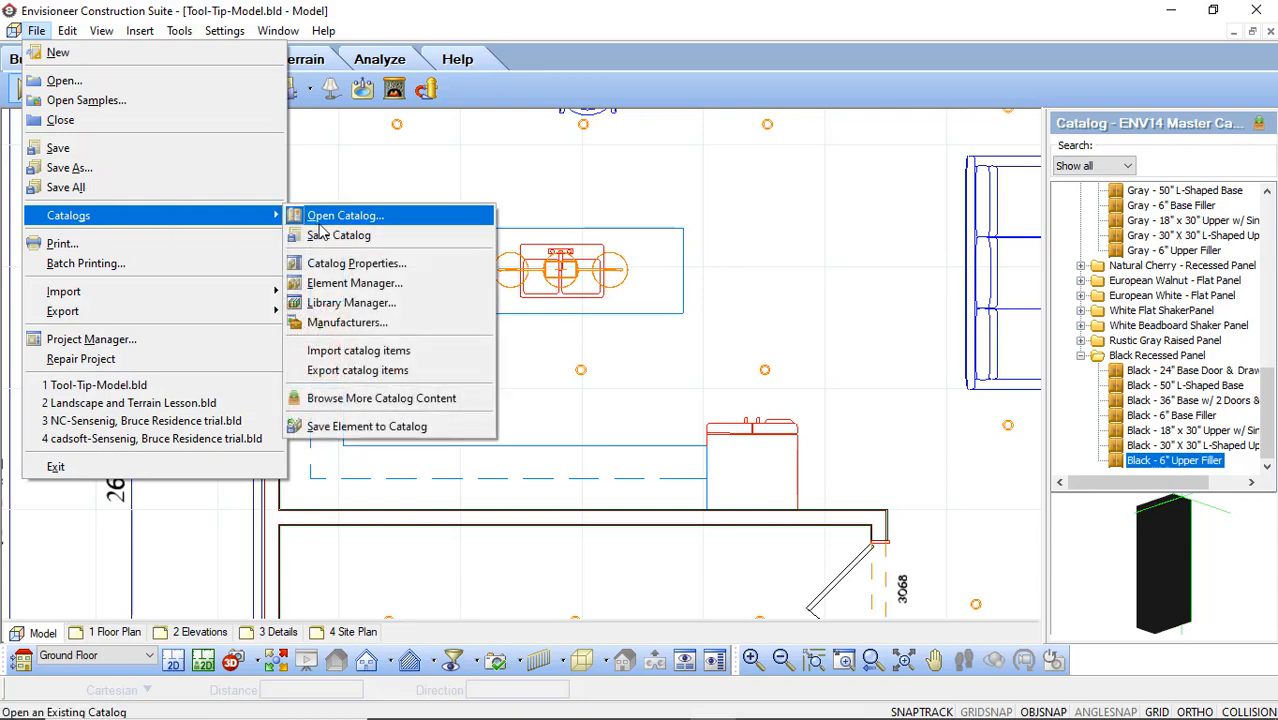
click(349, 306)
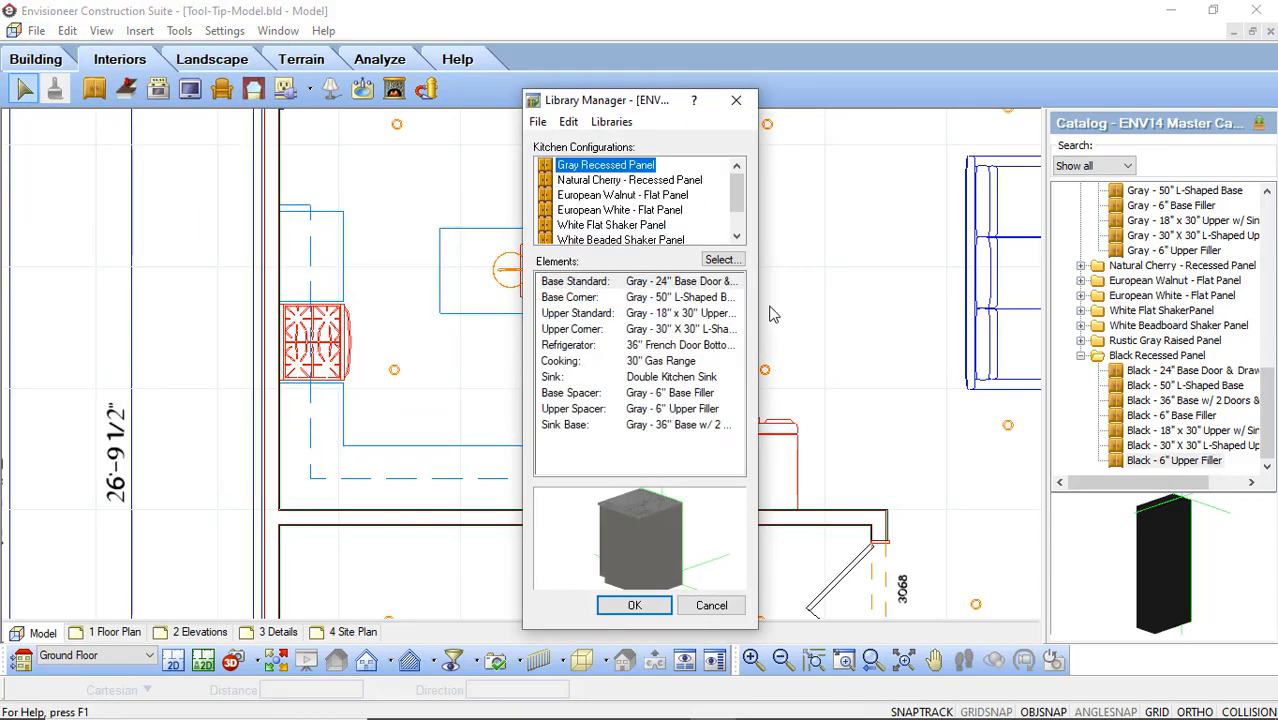
click(612, 121)
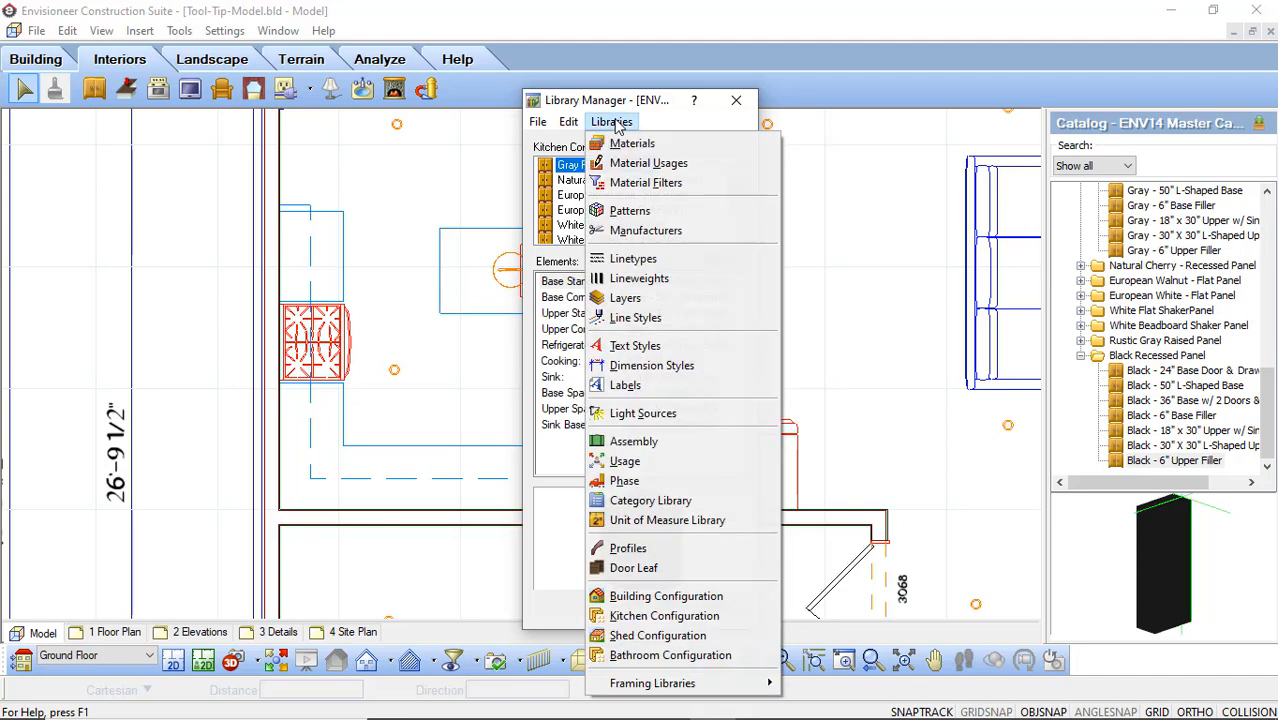
click(650, 616)
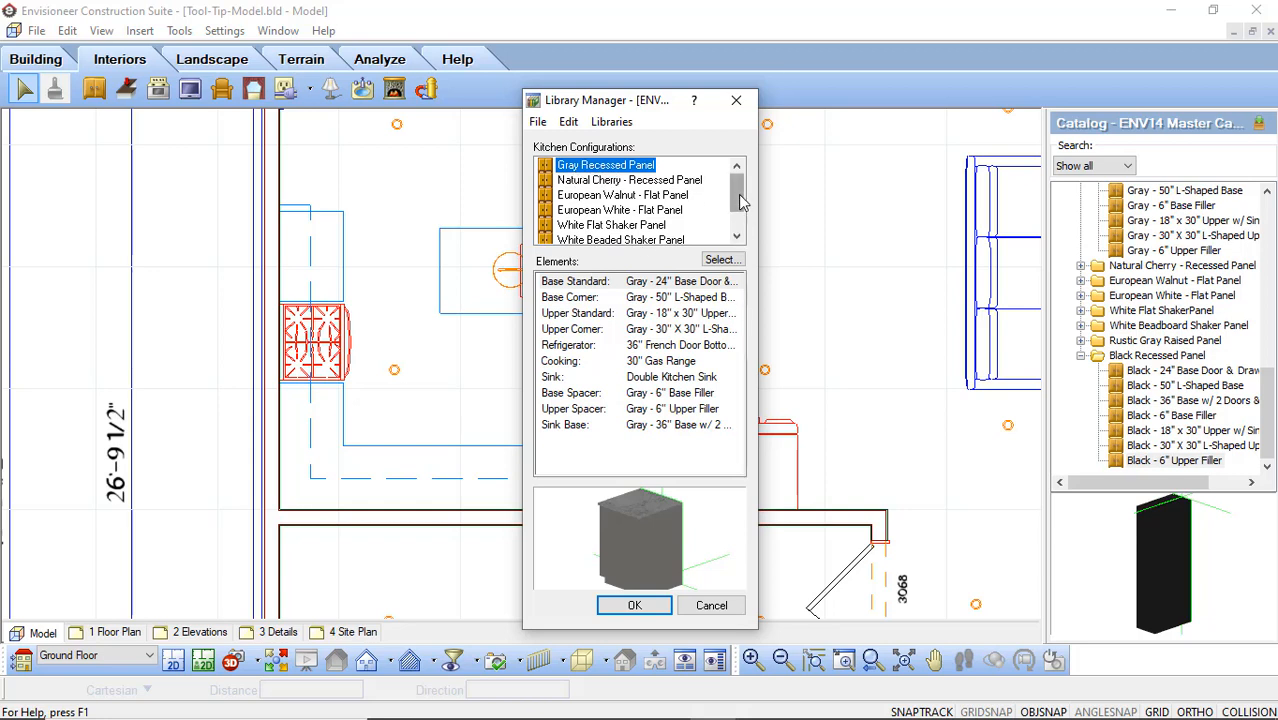
Step: Add a new kitchen configuration named Black Recessed Panel
right_click(549, 168)
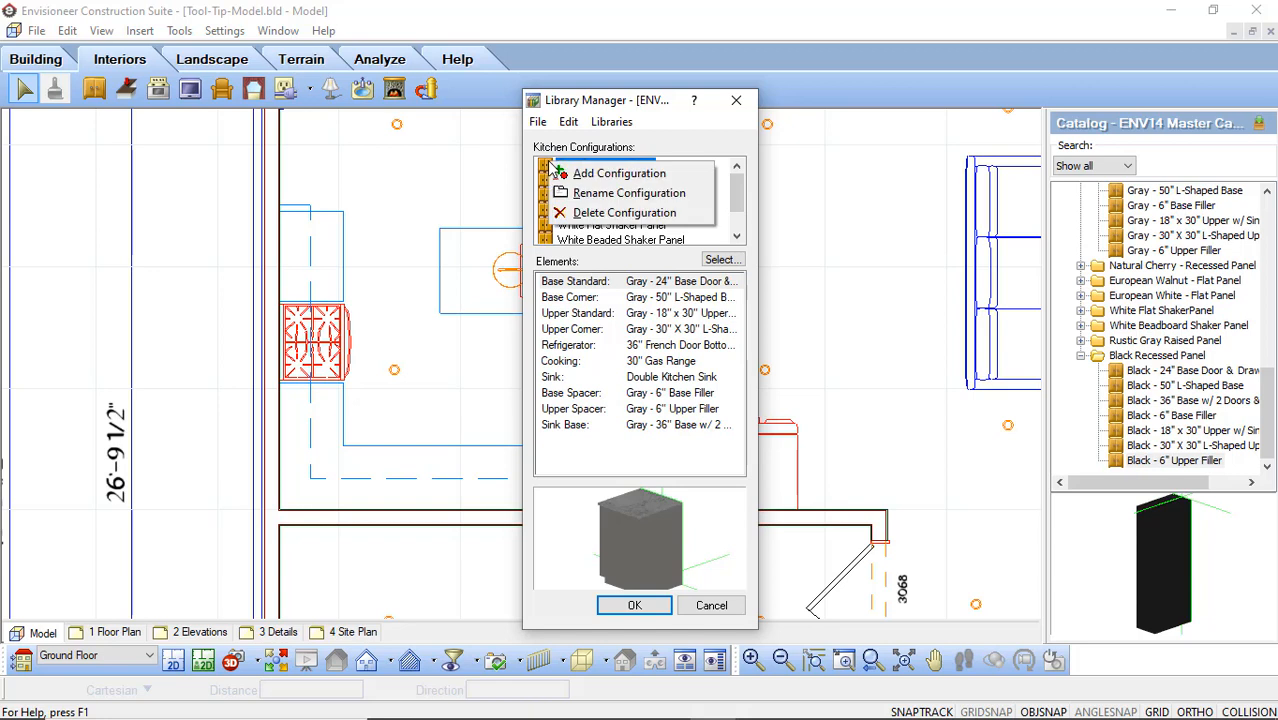
click(613, 177)
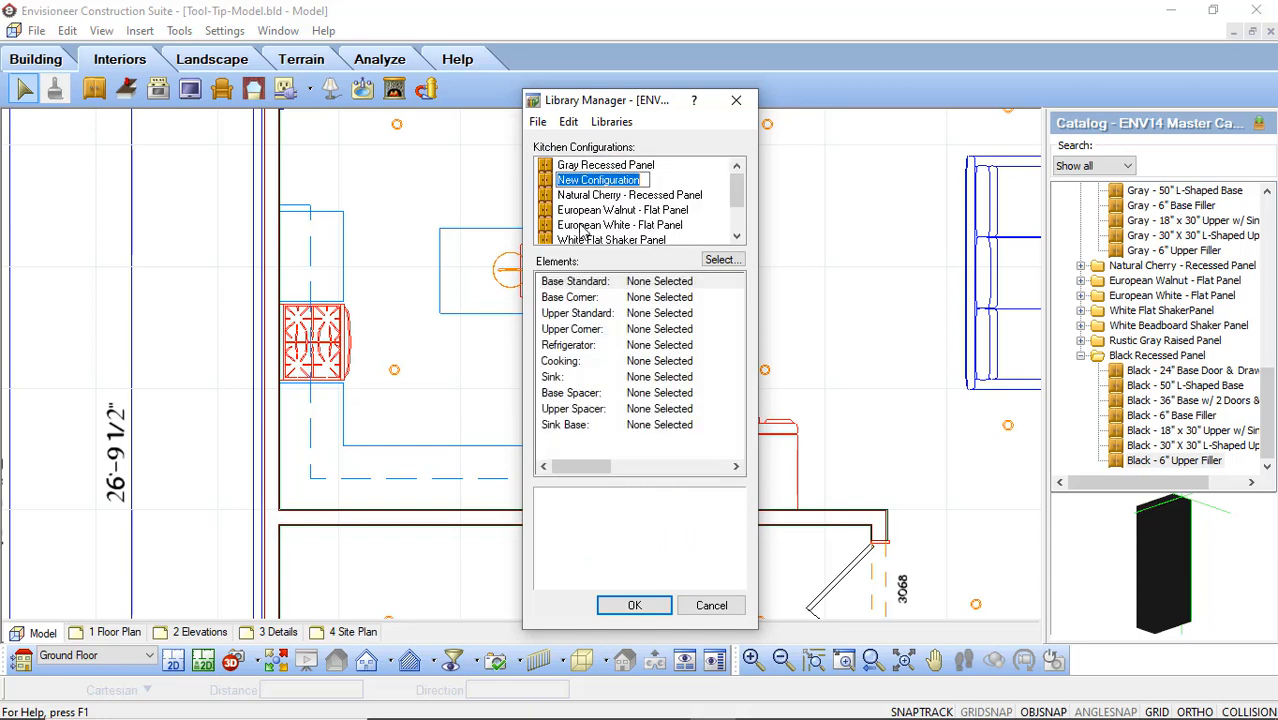
text(Black)
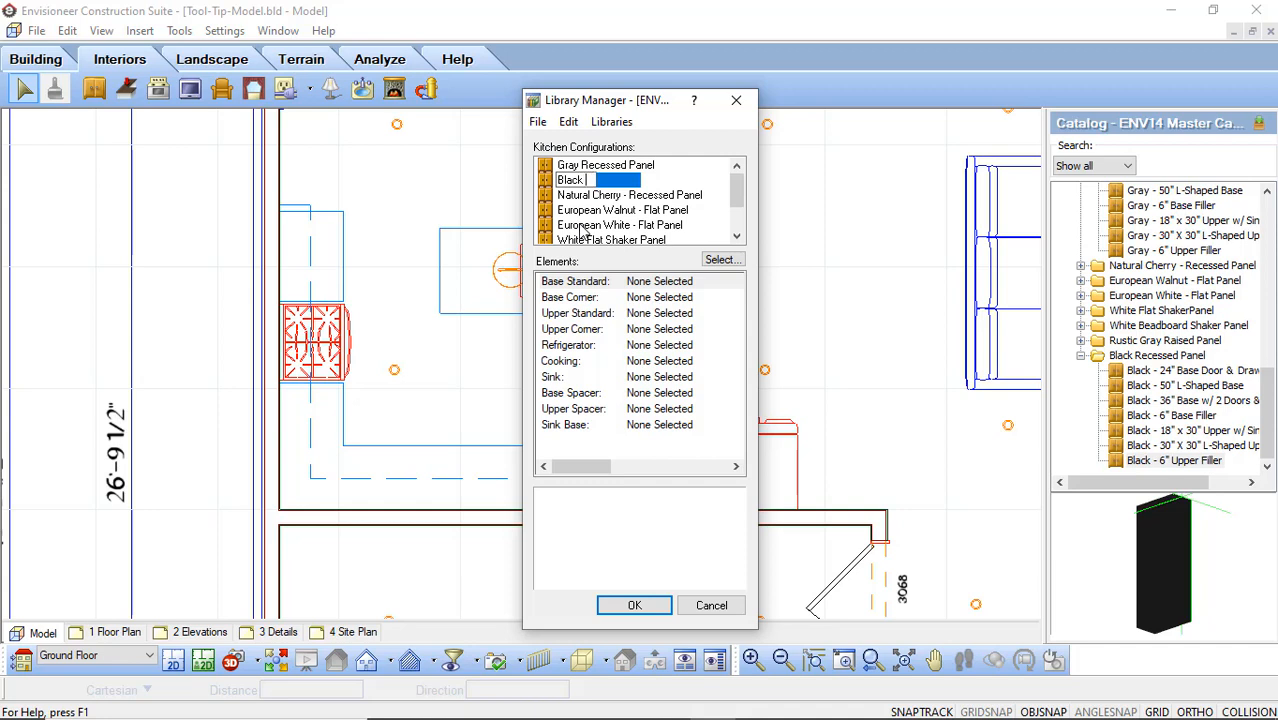
text( Recessed P)
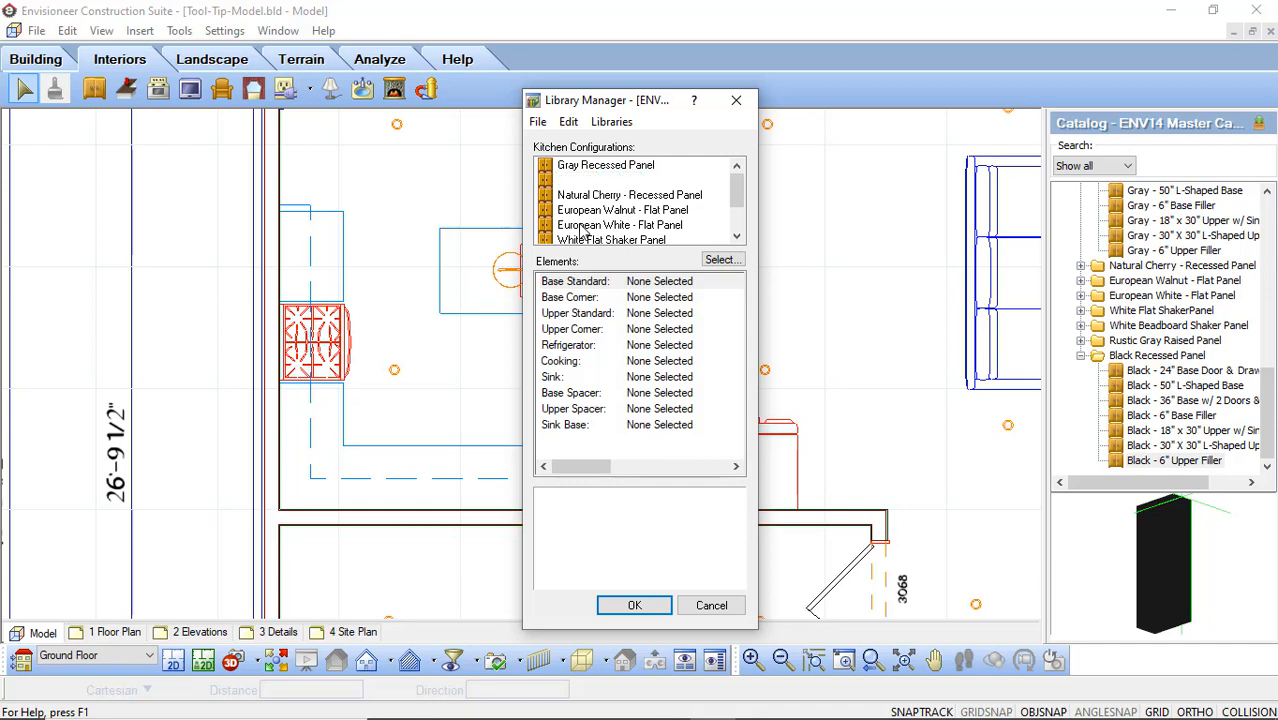
text(anel)
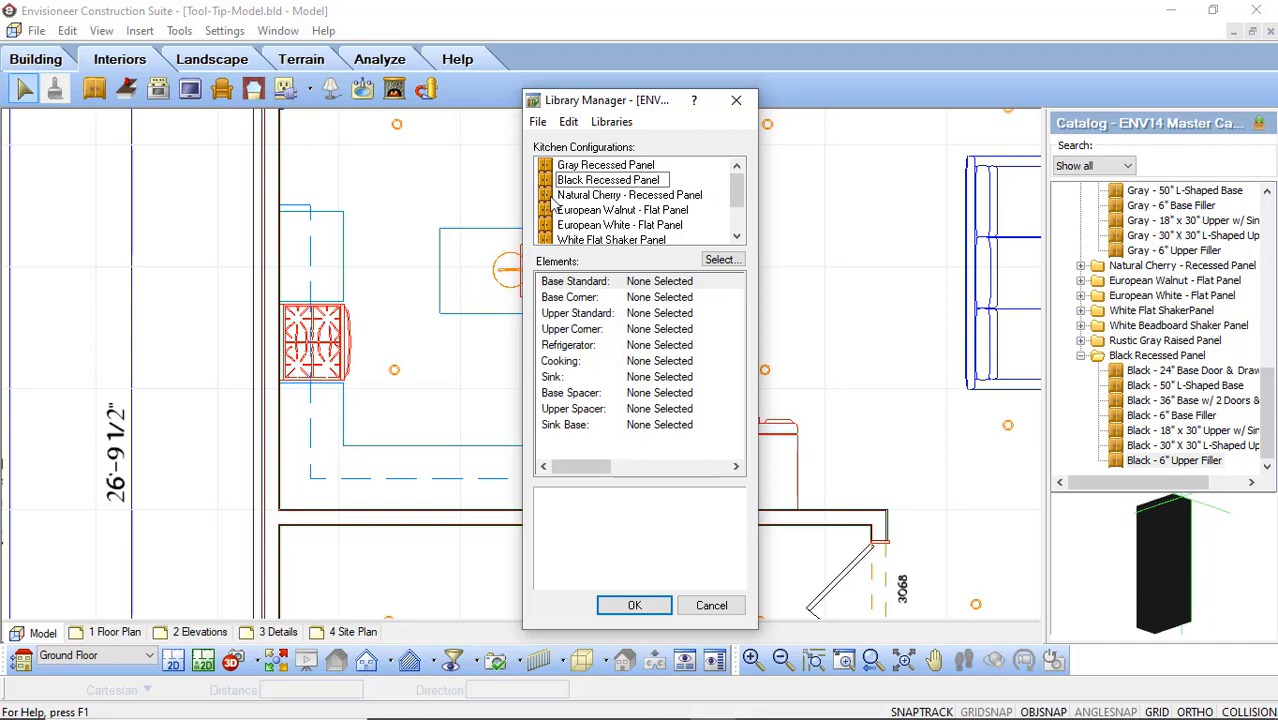
click(545, 196)
Step: Assign Black - 24" Base Door & Drawer as Base Standard and Black - 50" L-Shaped Base as Base Corner in the Black Recessed Panel configuration
click(575, 184)
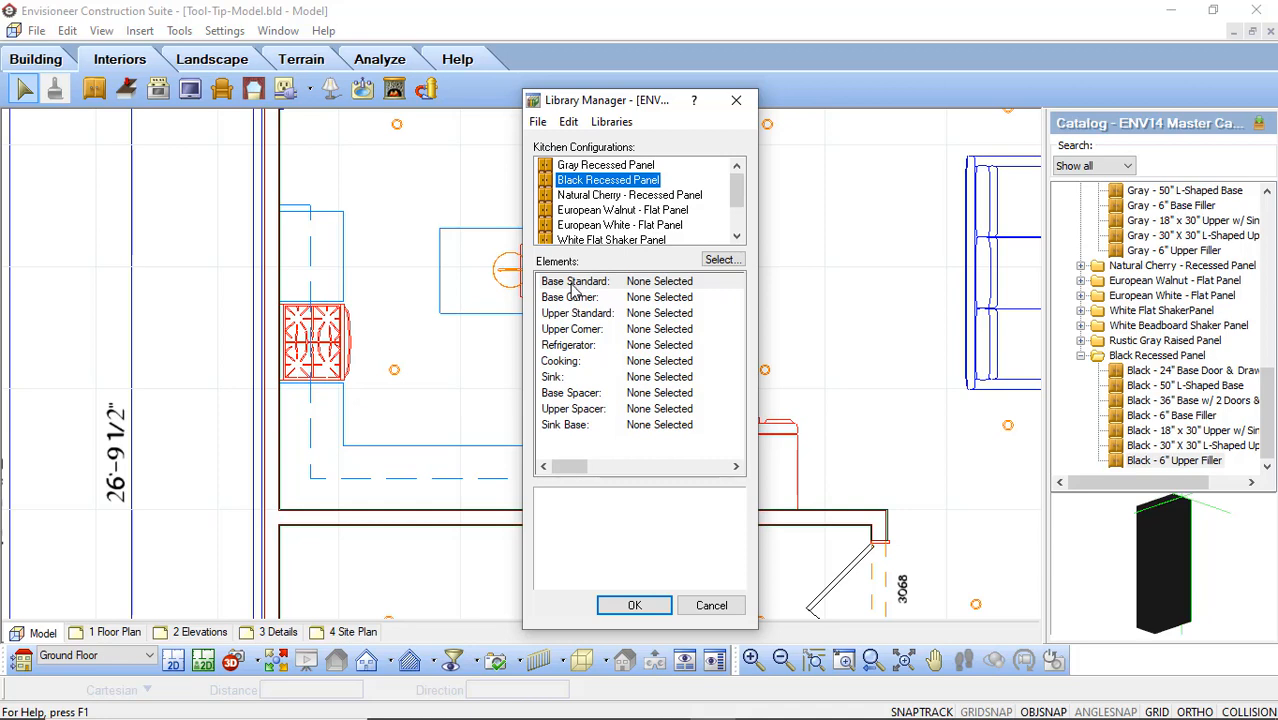
click(718, 262)
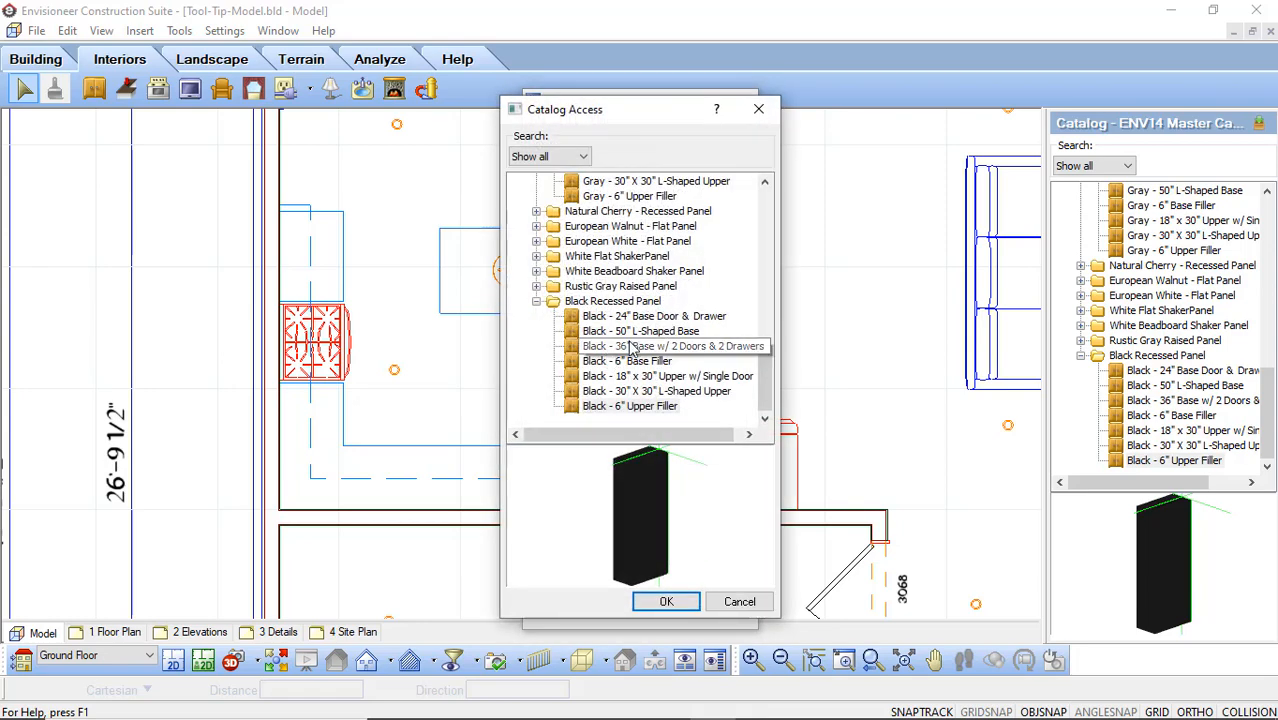
click(658, 317)
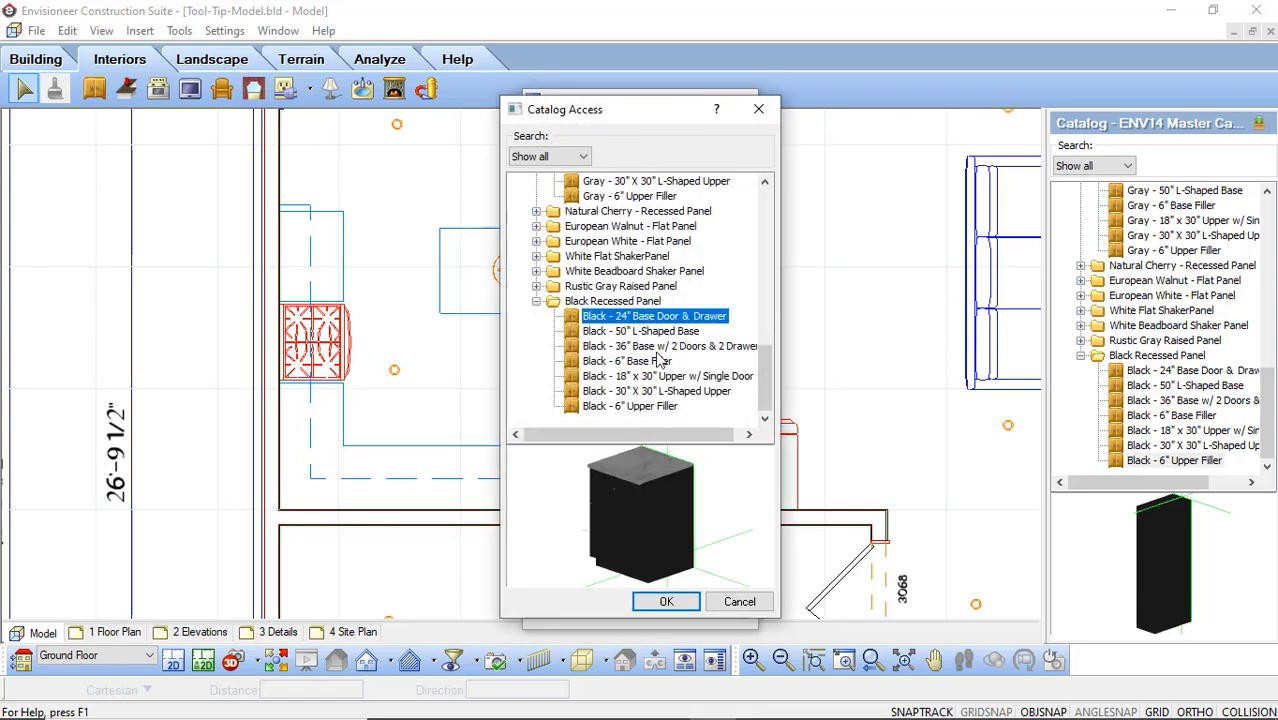
click(667, 603)
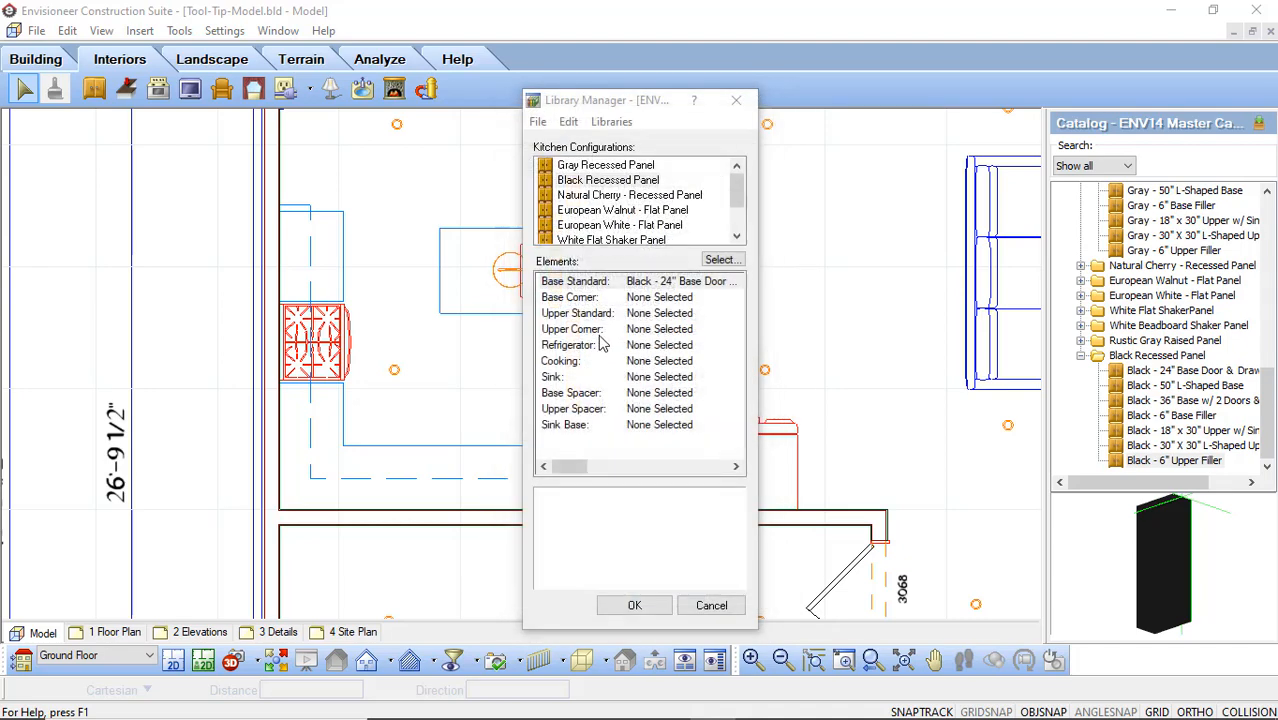
click(655, 298)
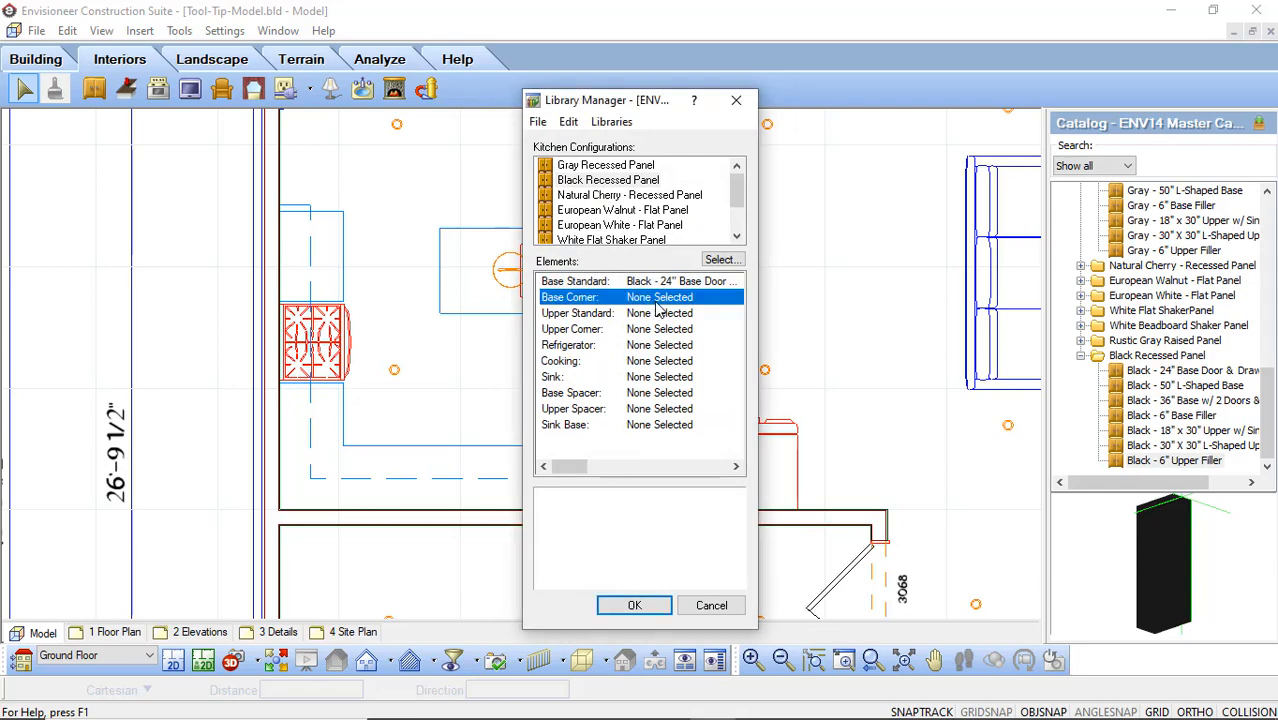
click(721, 259)
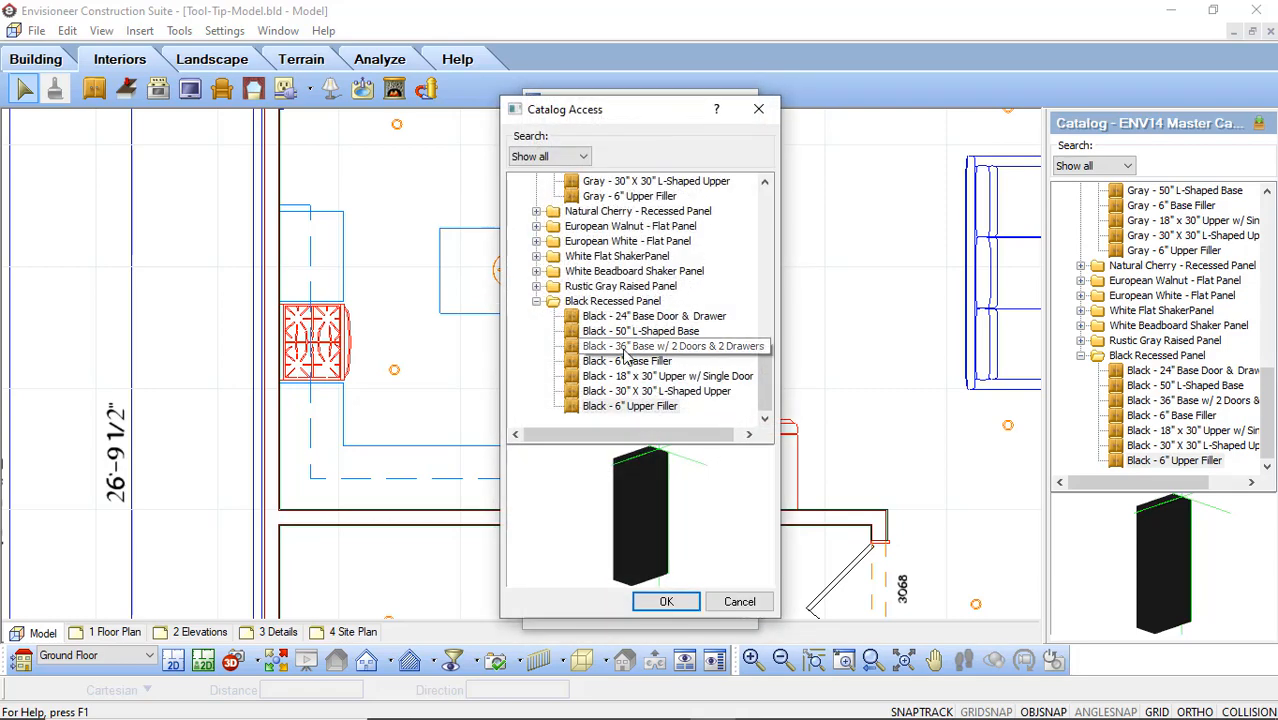
click(650, 331)
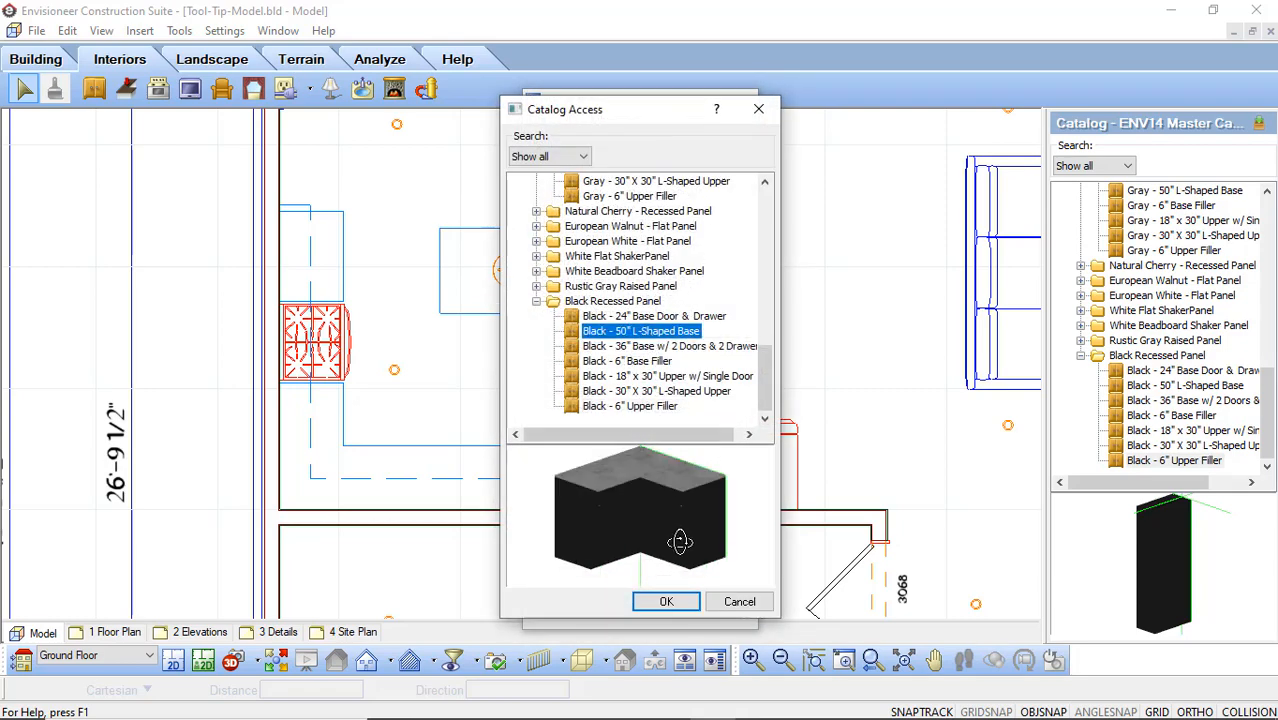
click(666, 601)
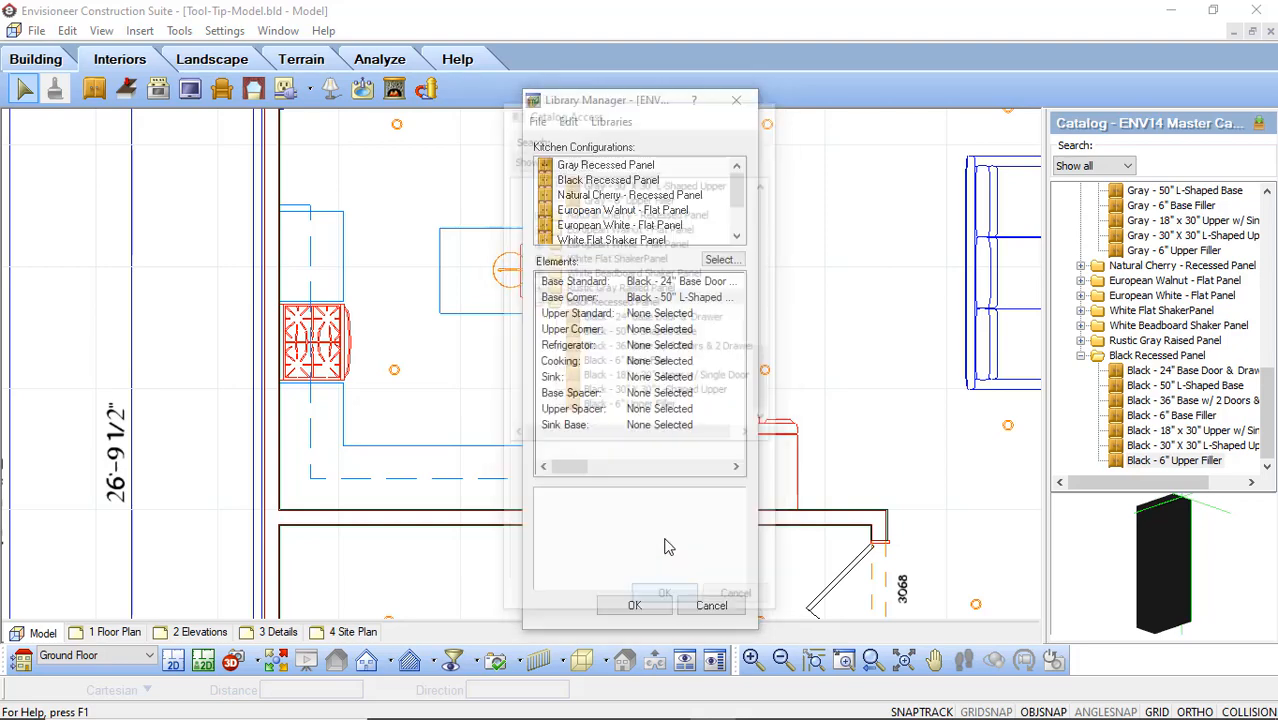
Step: Assign Black - 18" x 30" Upper w/ Single Door as Upper Standard and Black - 30" X 30" L-Shaped Upper as Upper Corner
click(652, 314)
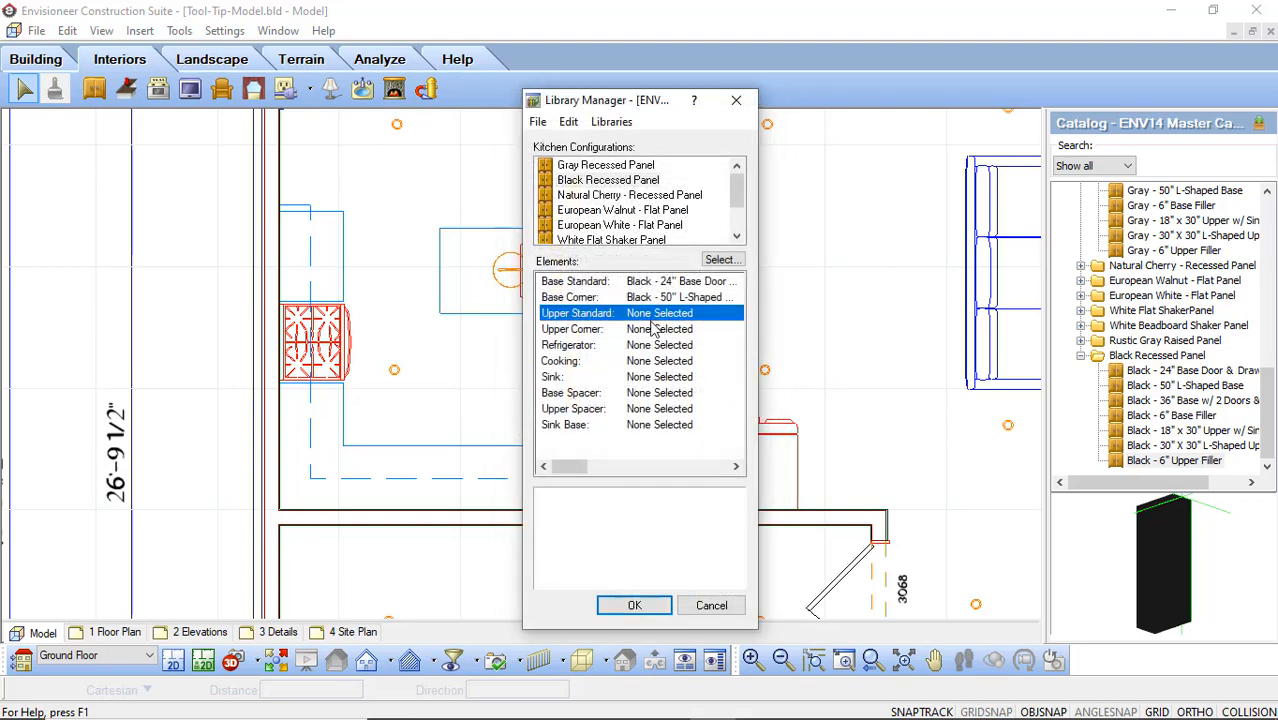
click(723, 261)
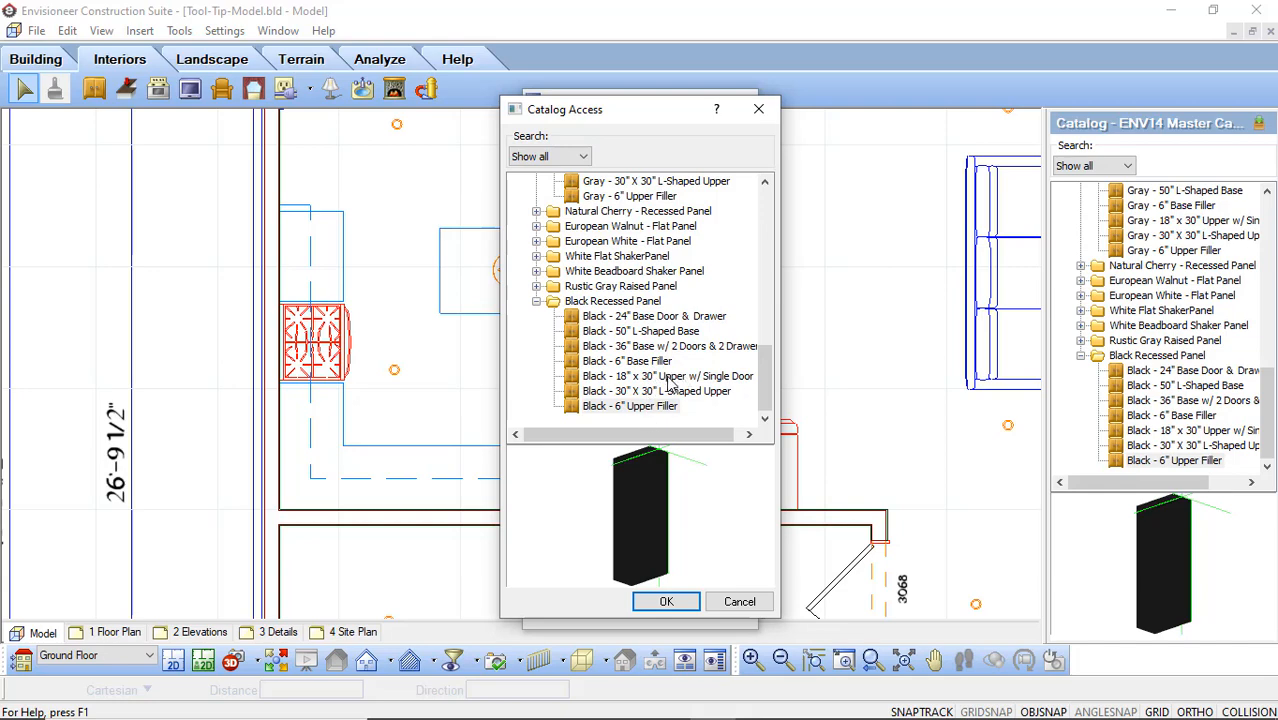
click(668, 377)
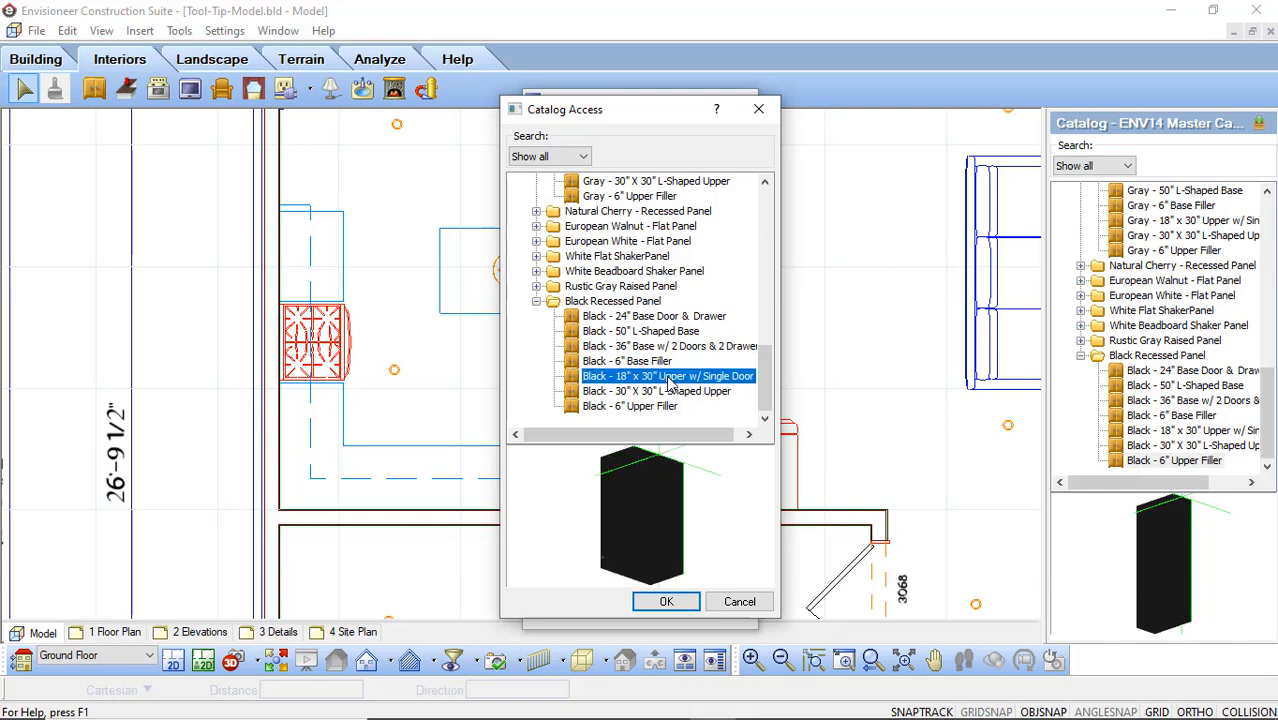
click(666, 603)
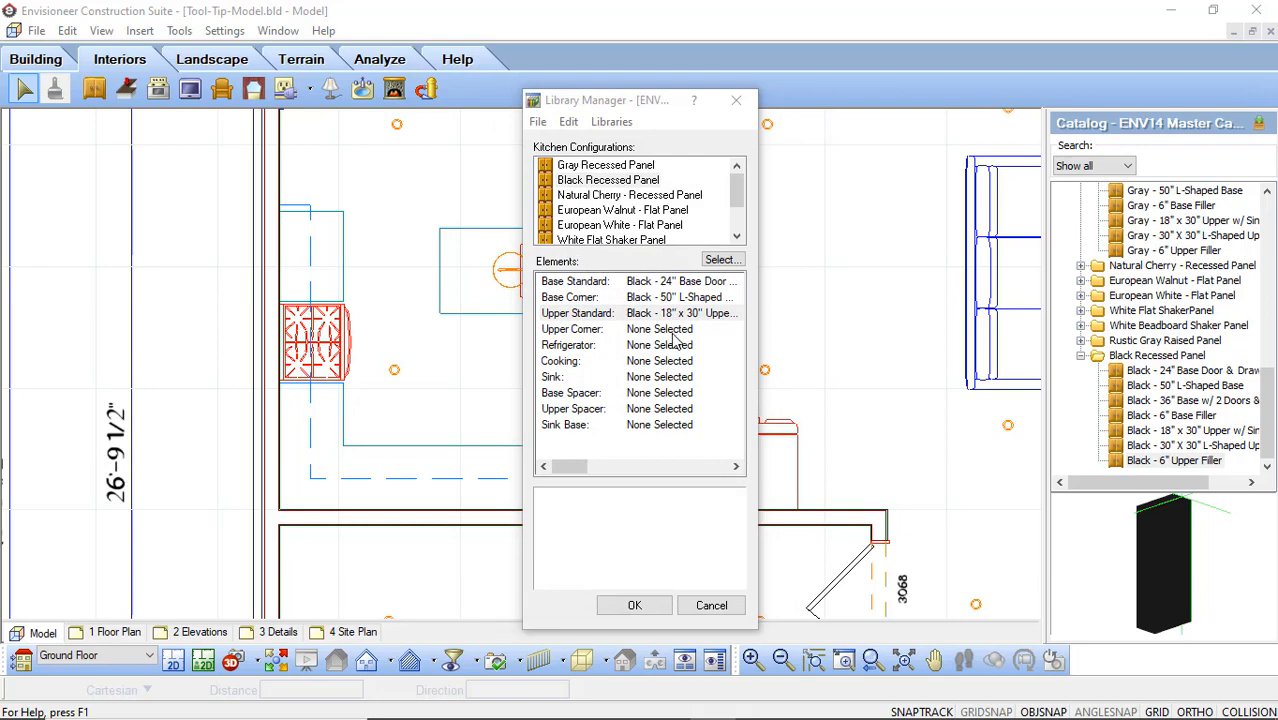
click(673, 333)
click(721, 260)
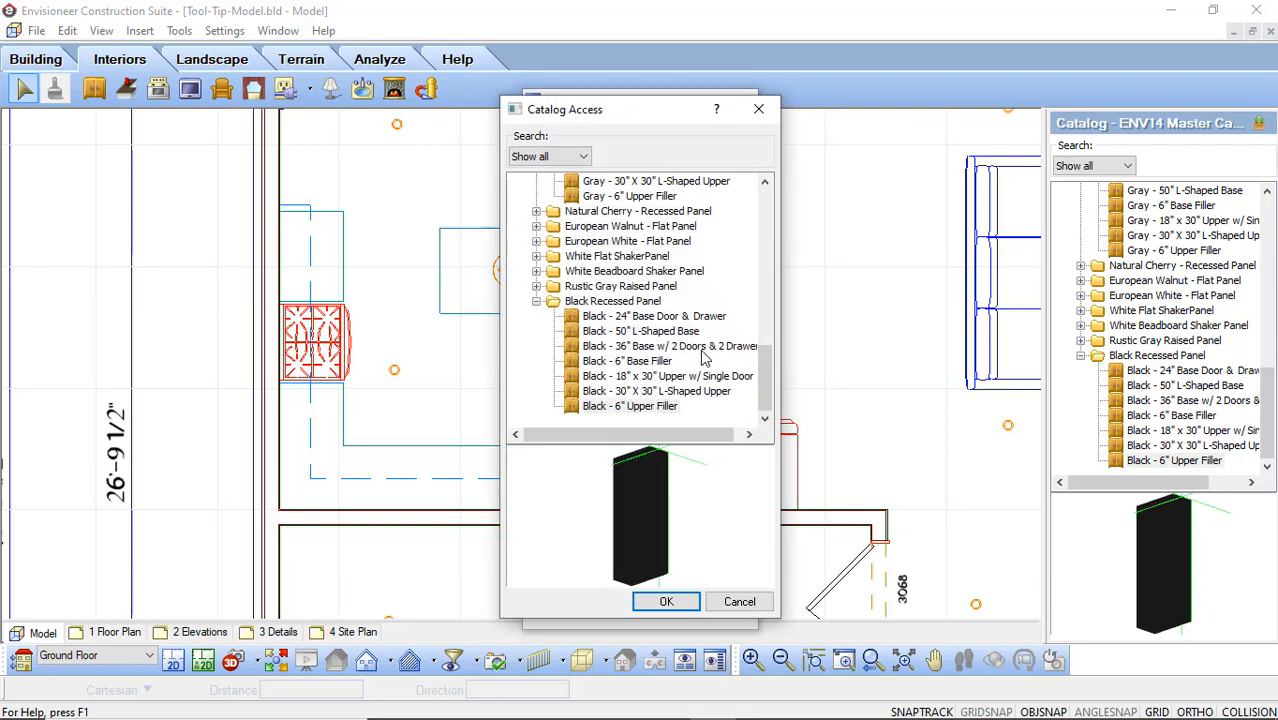
click(675, 391)
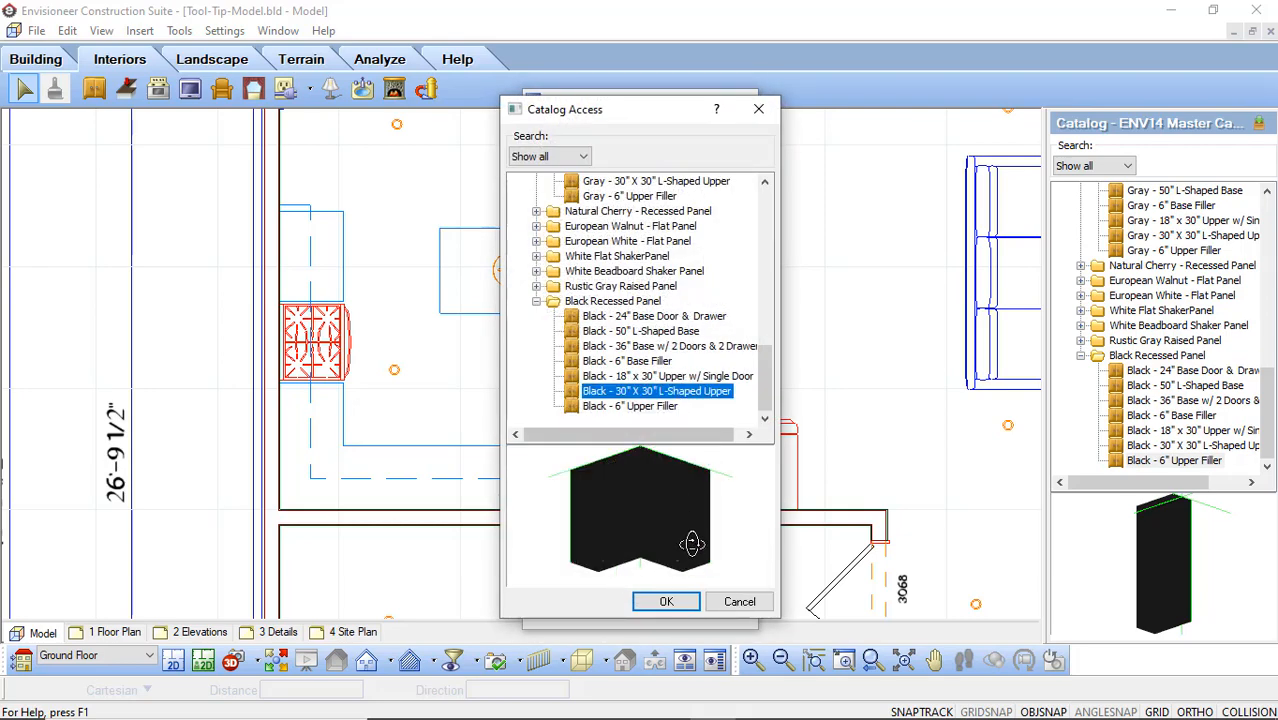
click(666, 602)
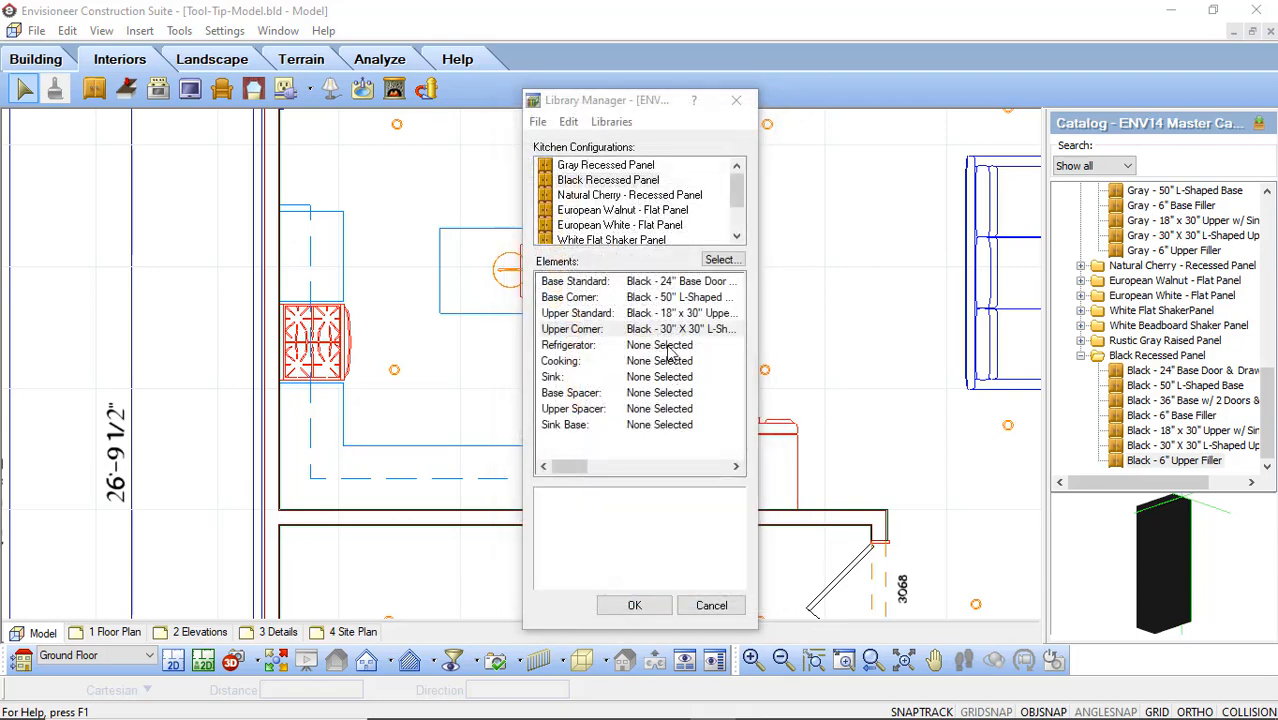
Step: Assign the Counter Depth Fridge as the configuration's Refrigerator element
click(670, 346)
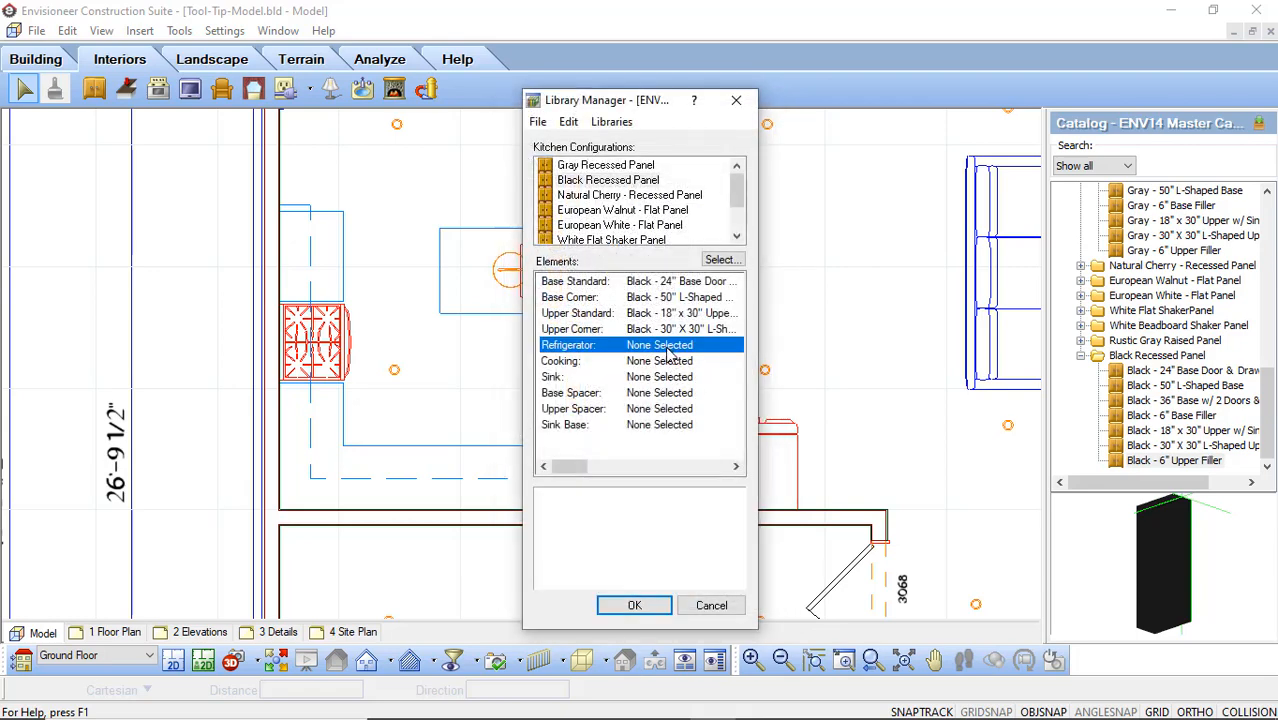
click(720, 260)
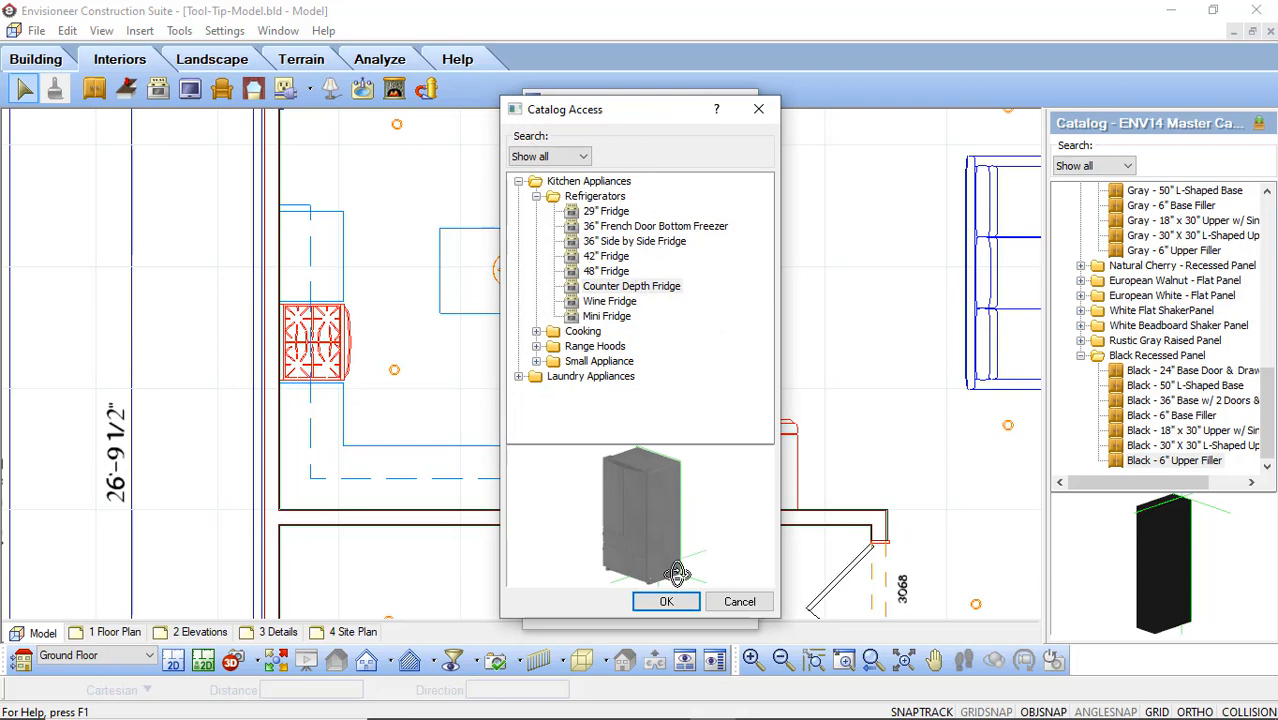
click(663, 603)
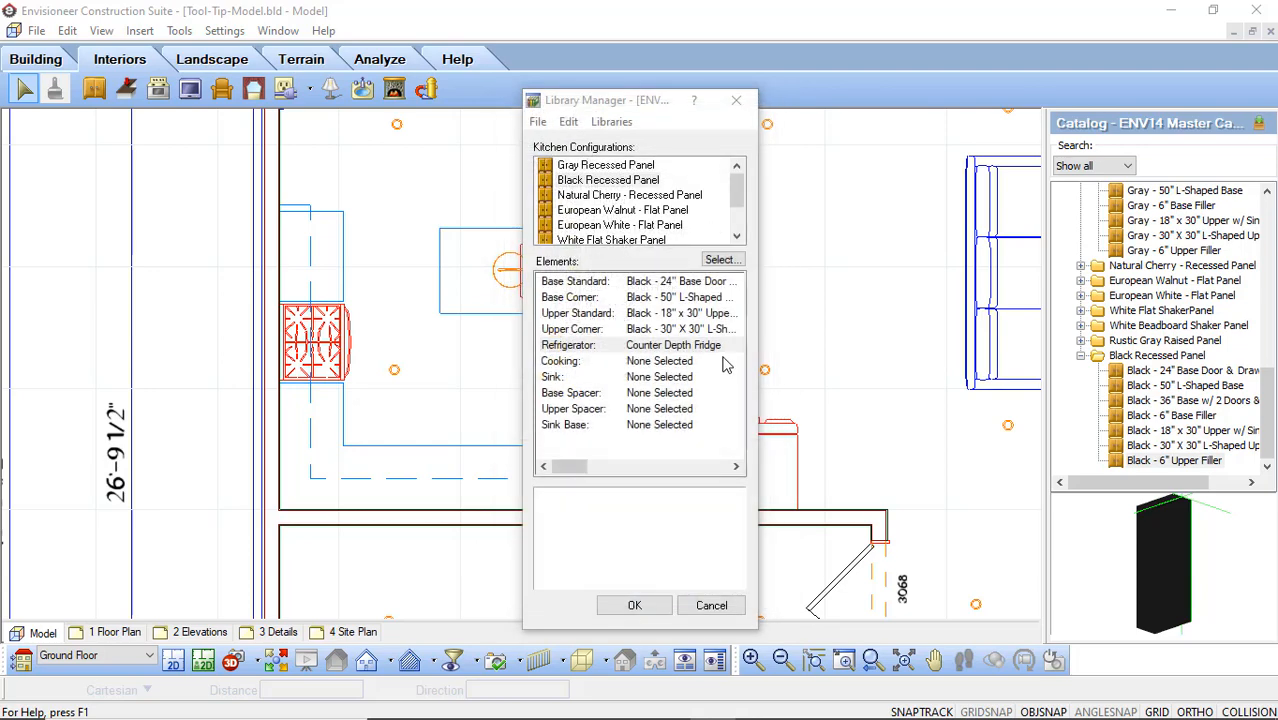
Step: Assign the 30" Slide In Gas Range from the Ranges group as the configuration's Cooking element
click(655, 362)
click(720, 260)
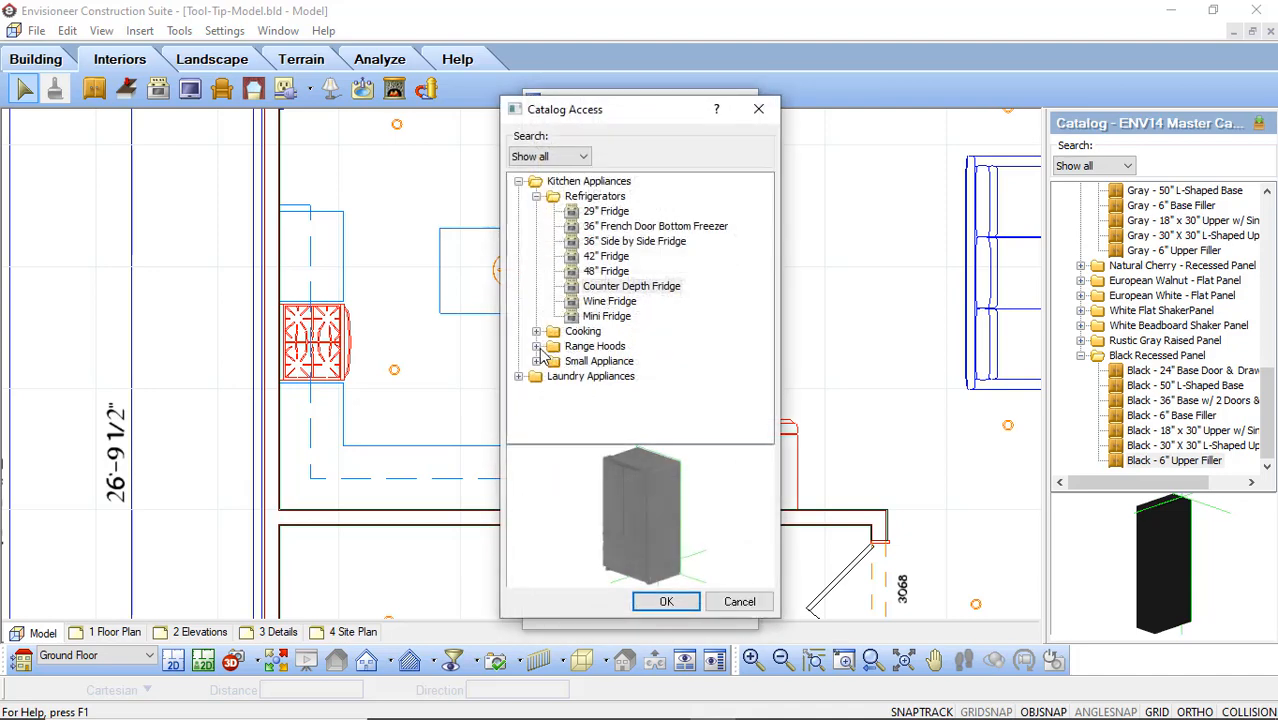
click(536, 331)
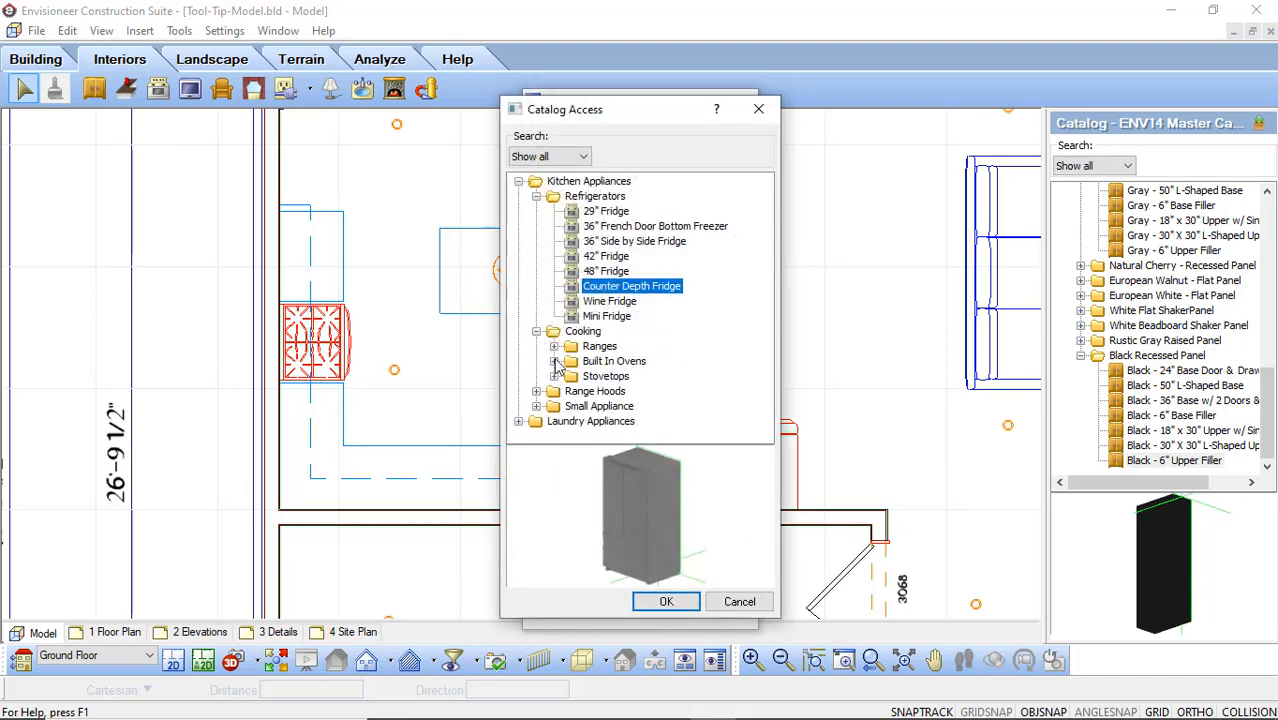
click(555, 346)
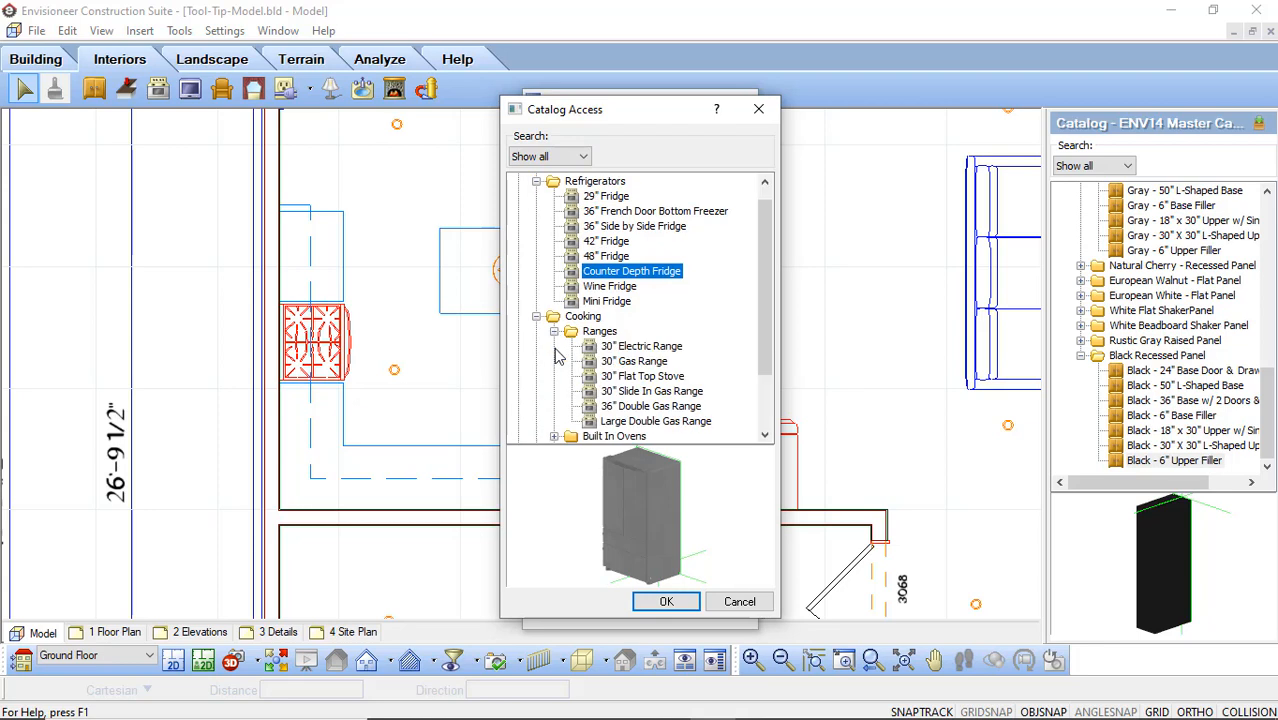
click(638, 362)
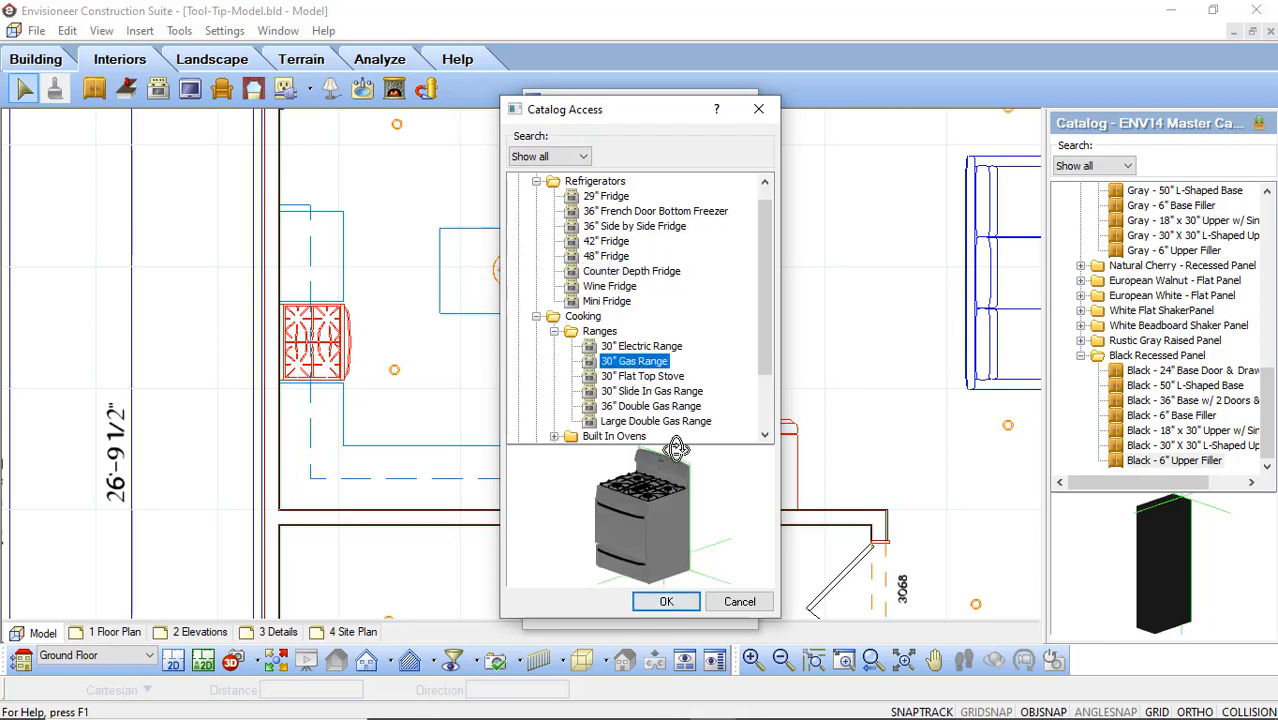
click(655, 376)
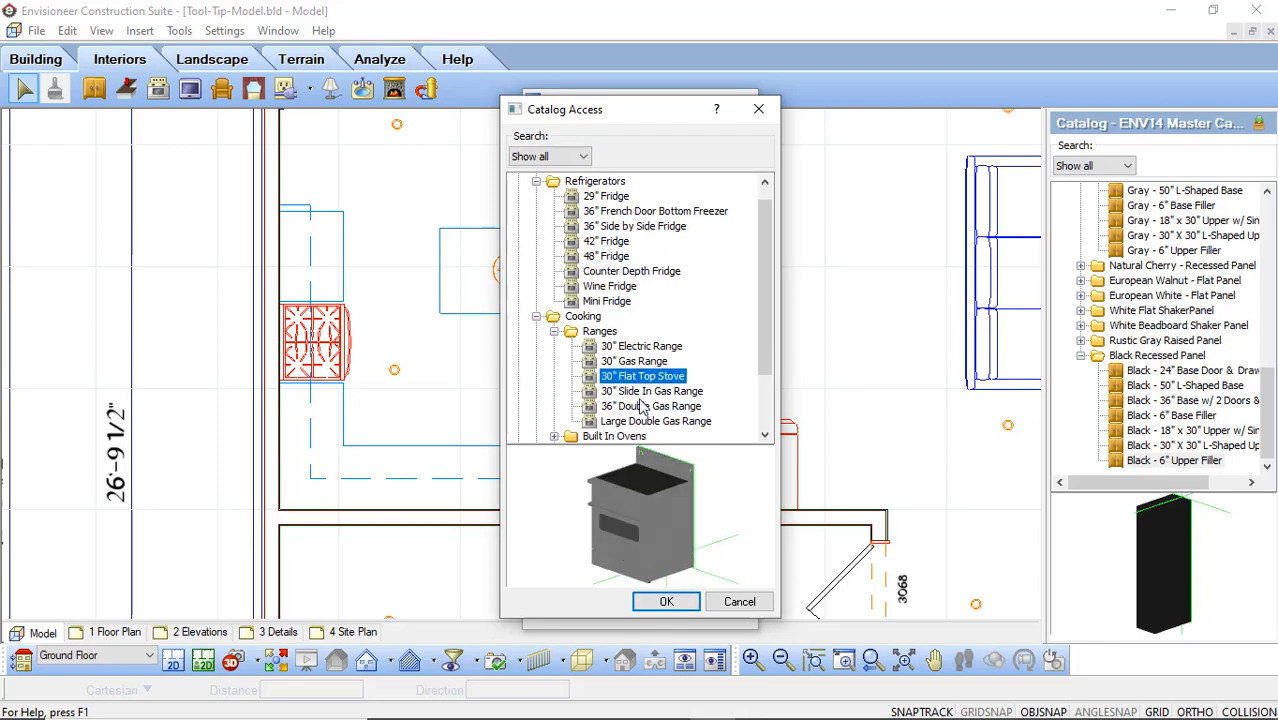
click(645, 391)
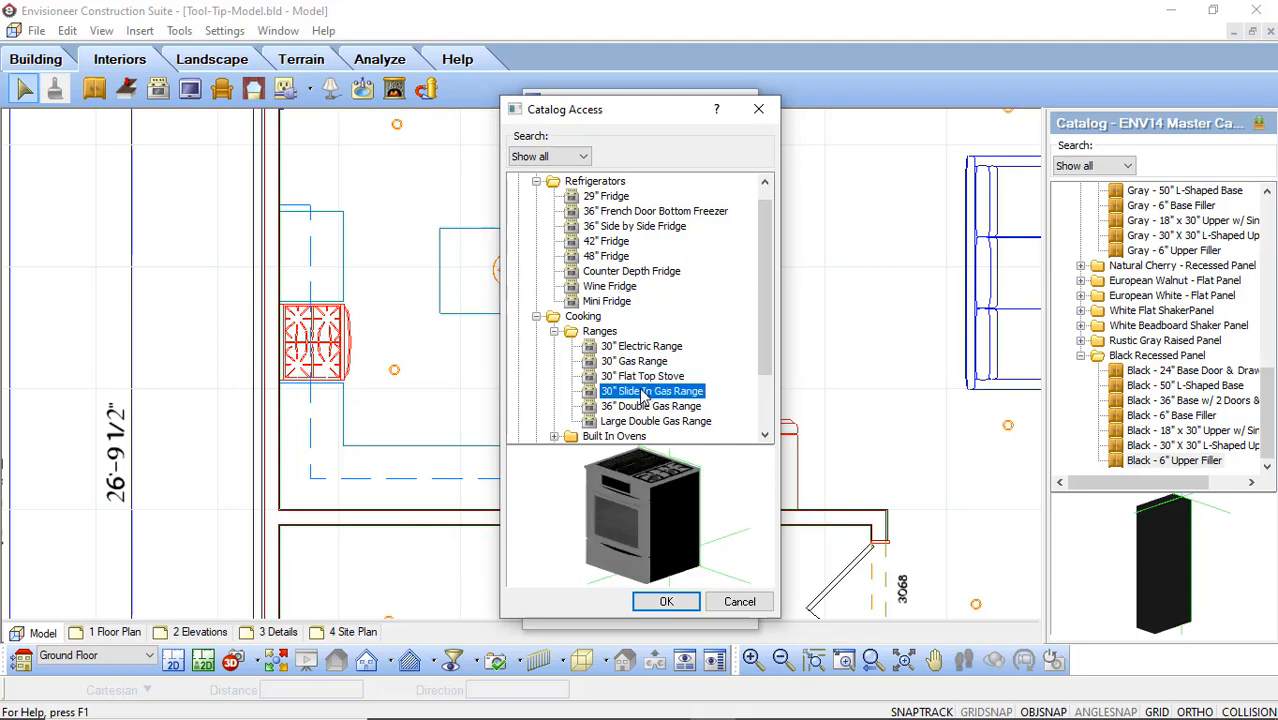
click(667, 602)
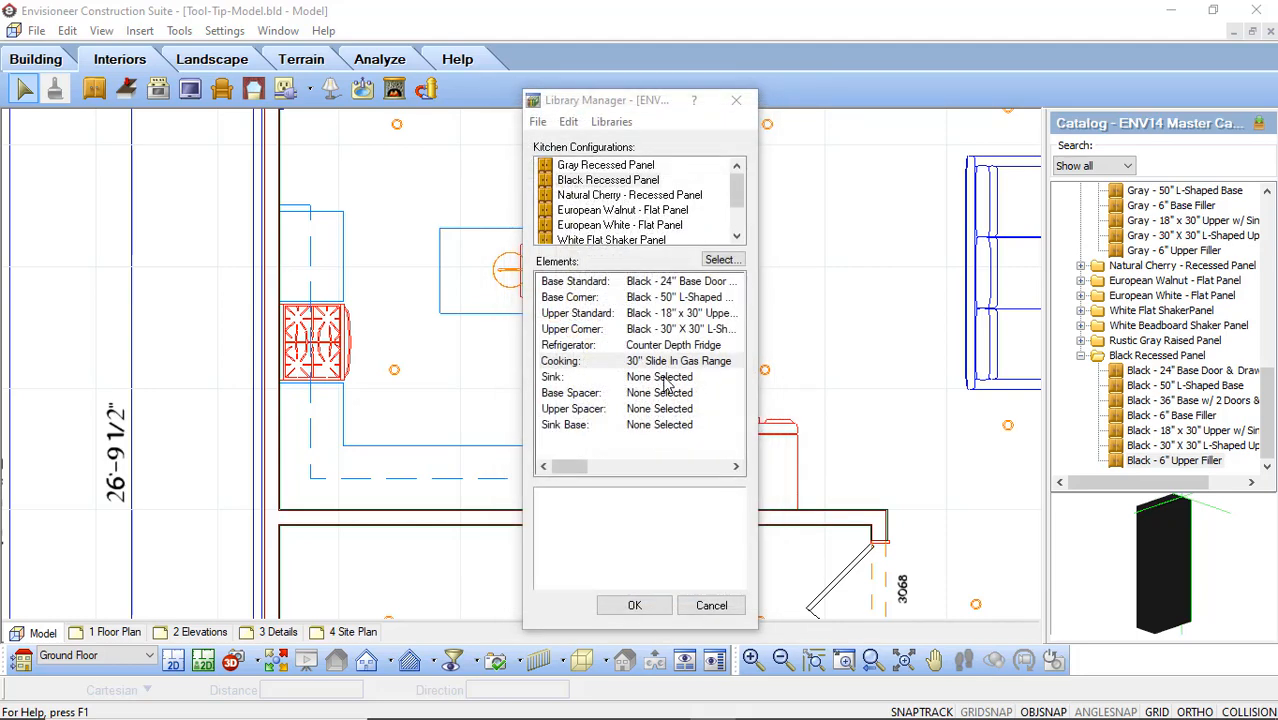
Step: Assign the Double Kitchen Sink as the Black Recessed Panel configuration's Sink element
click(668, 380)
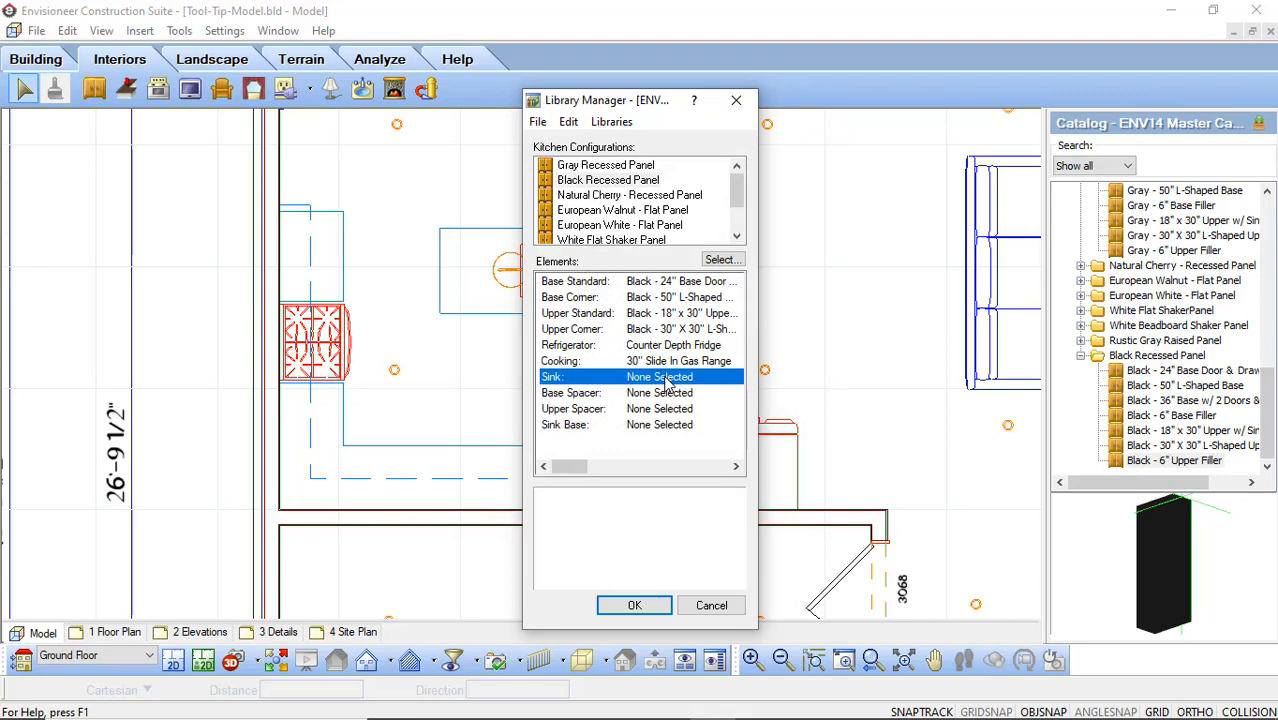
click(707, 262)
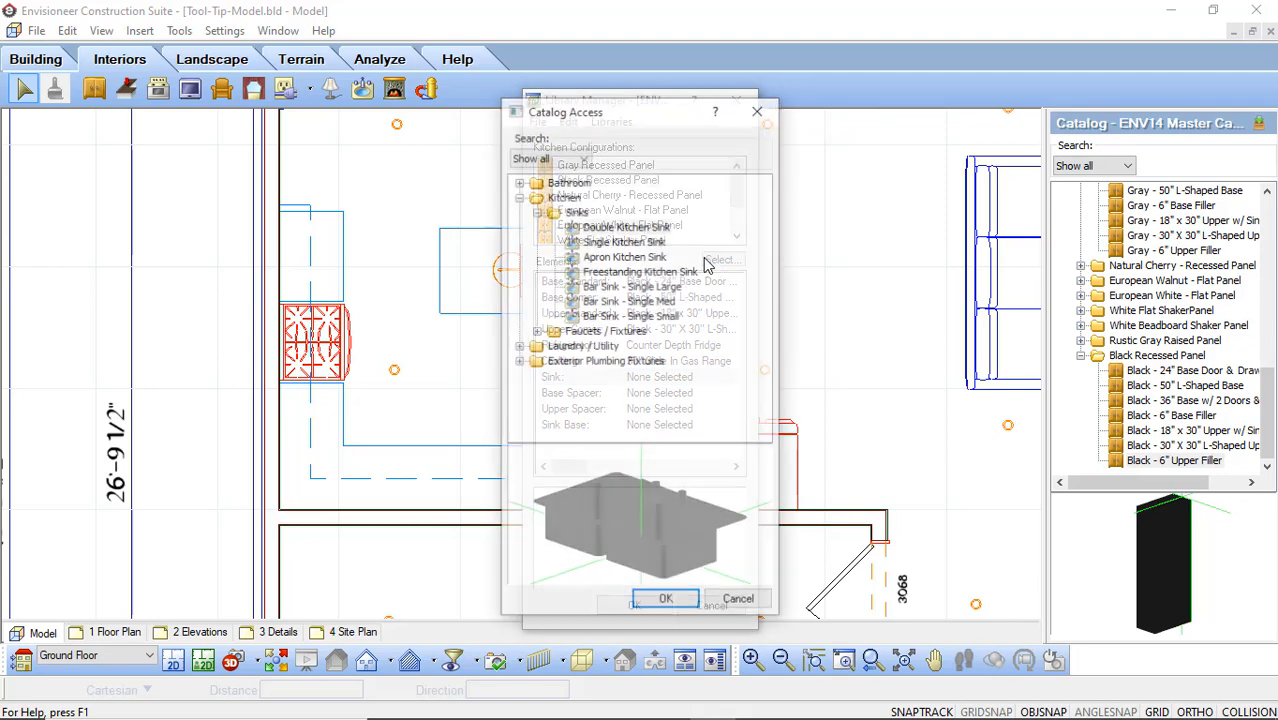
click(610, 228)
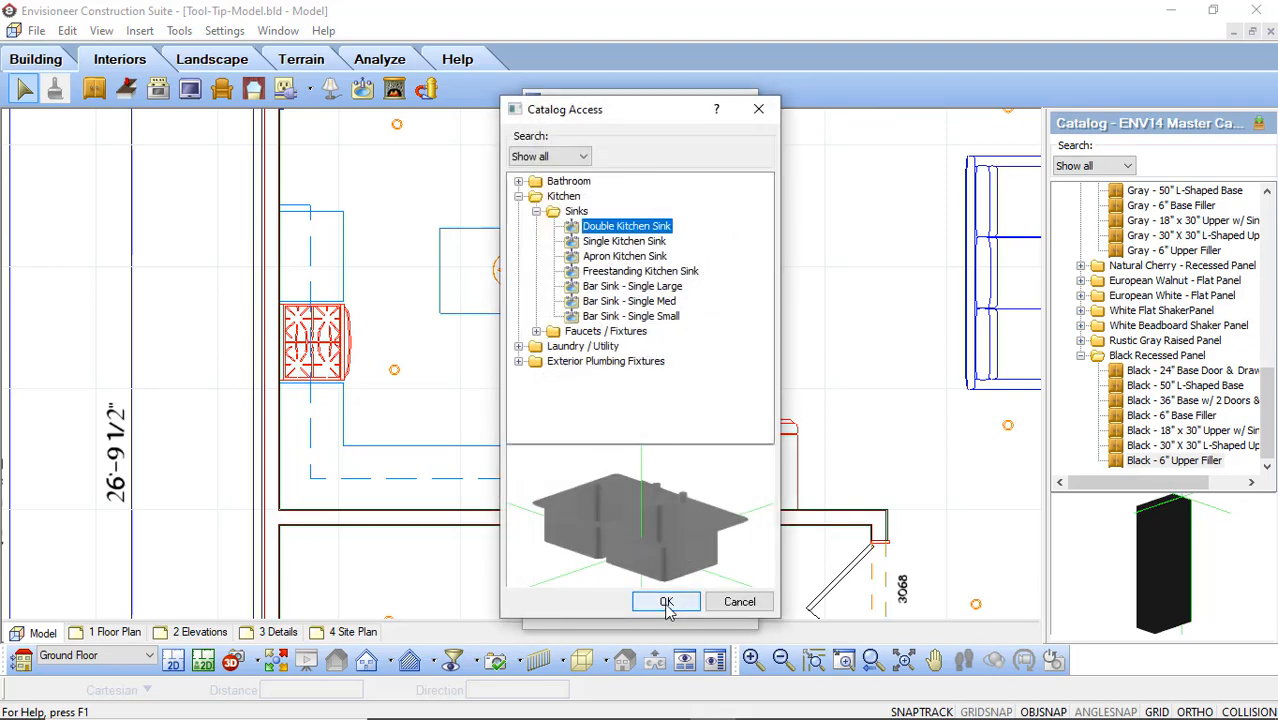
click(667, 603)
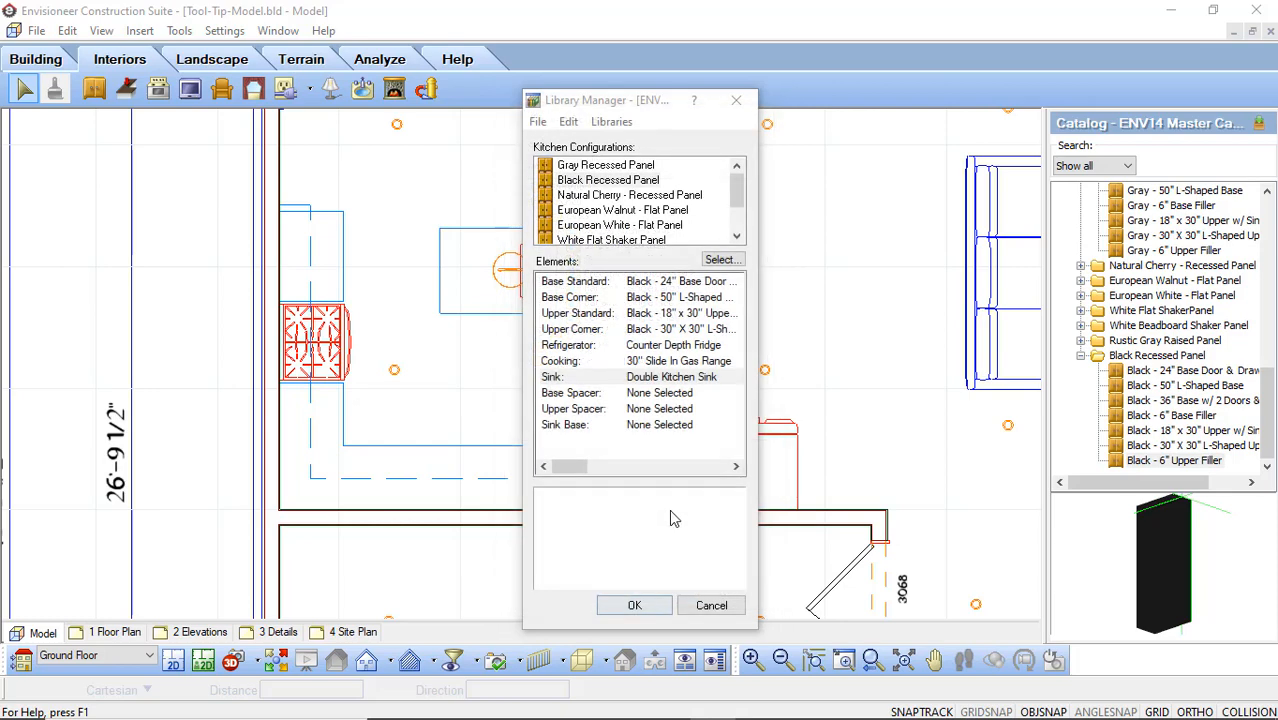
Step: Assign Black - 6" Base Filler as the Base Spacer and Black - 6" Upper Filler as the Upper Spacer
click(664, 396)
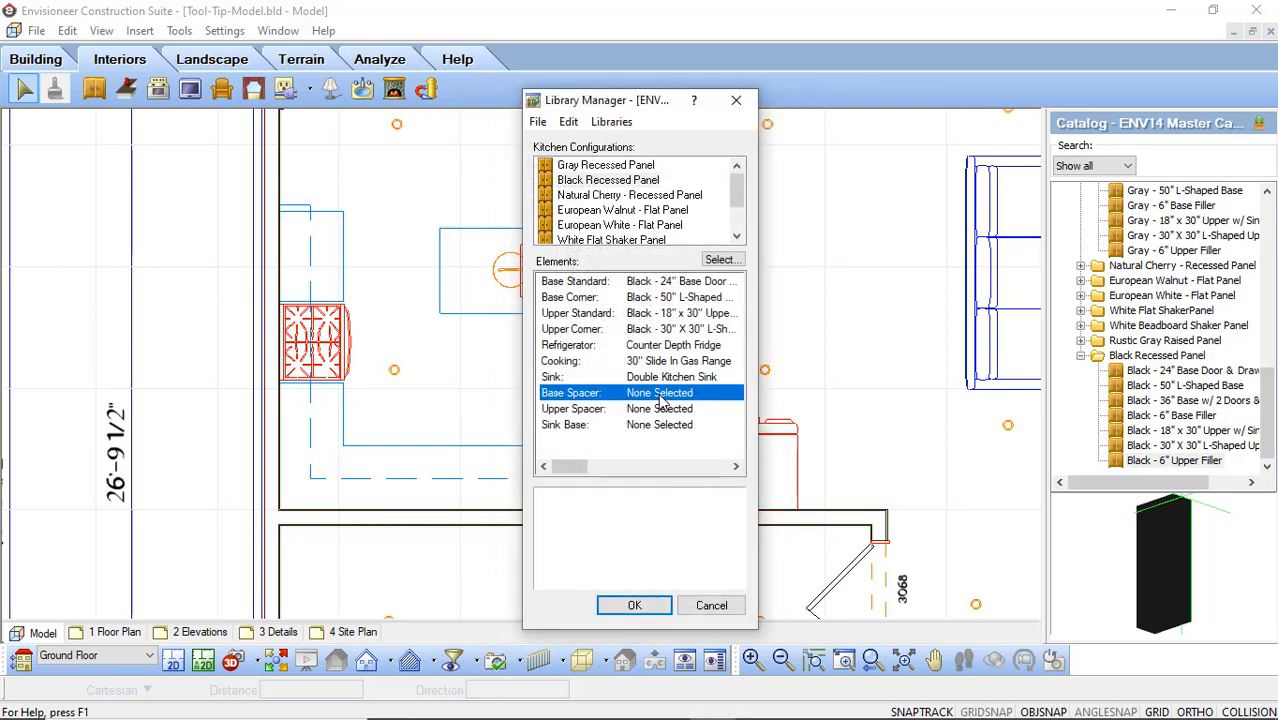
click(720, 259)
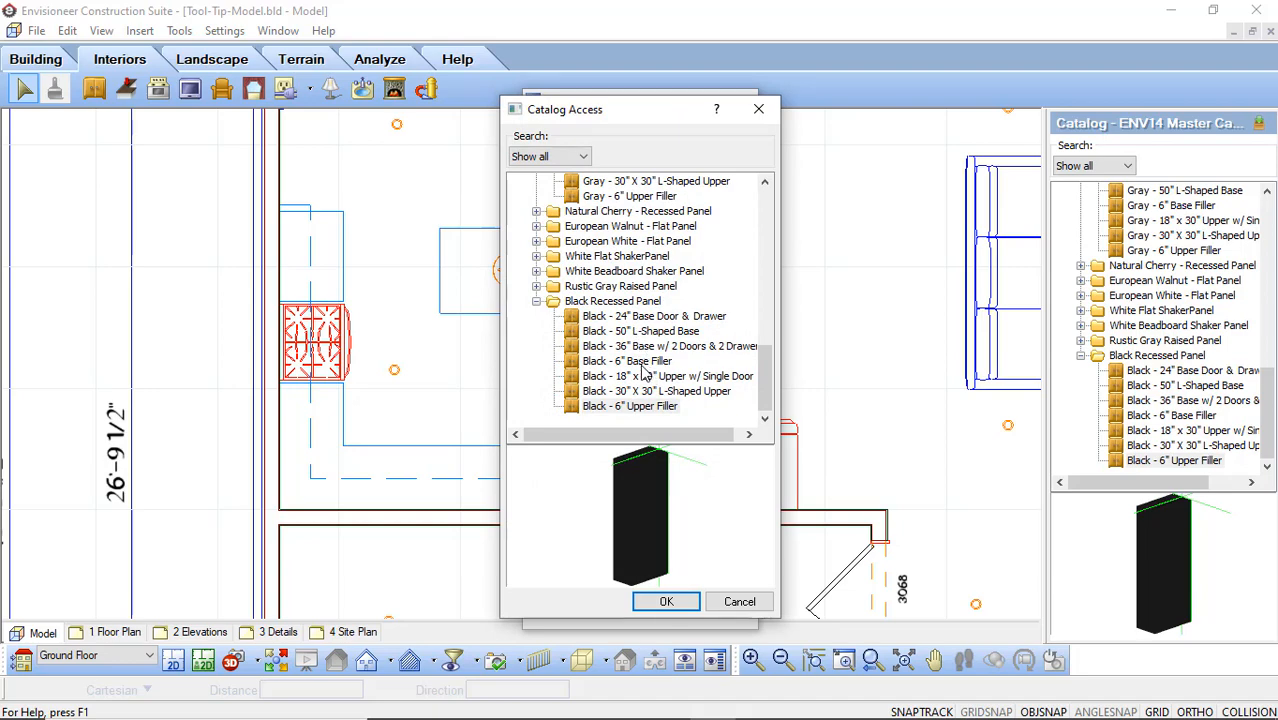
click(642, 362)
click(664, 604)
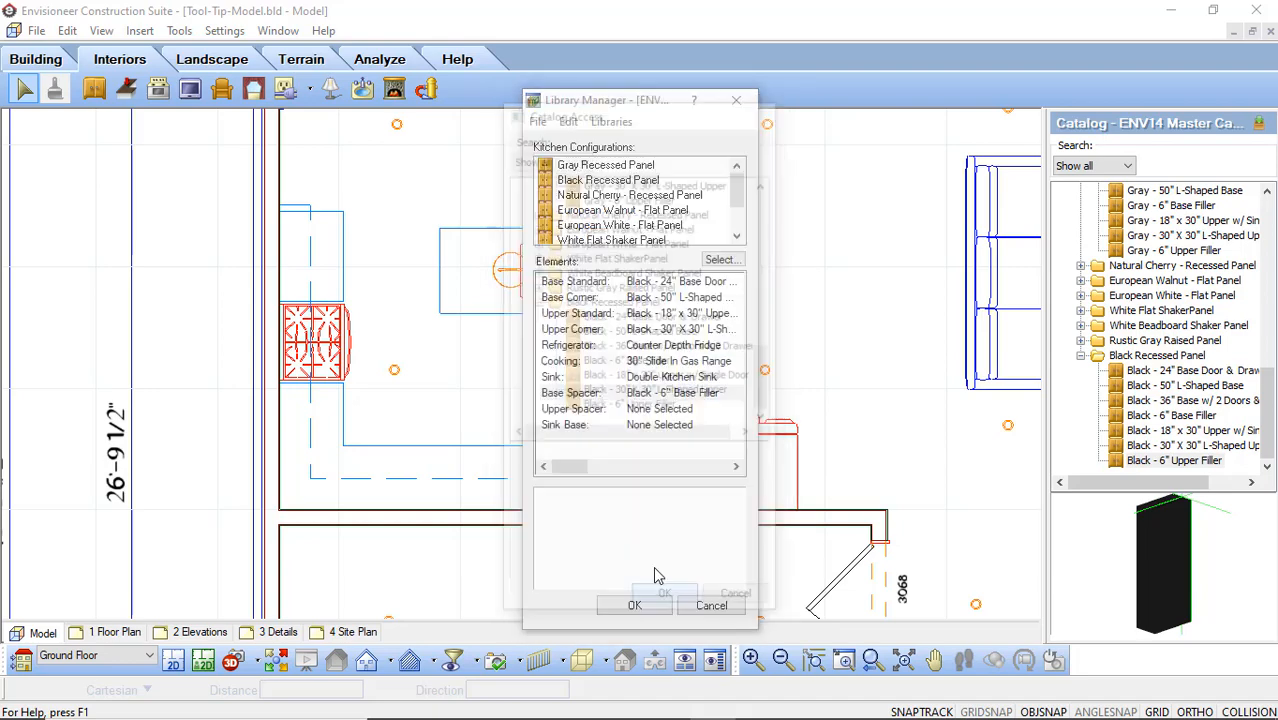
click(659, 411)
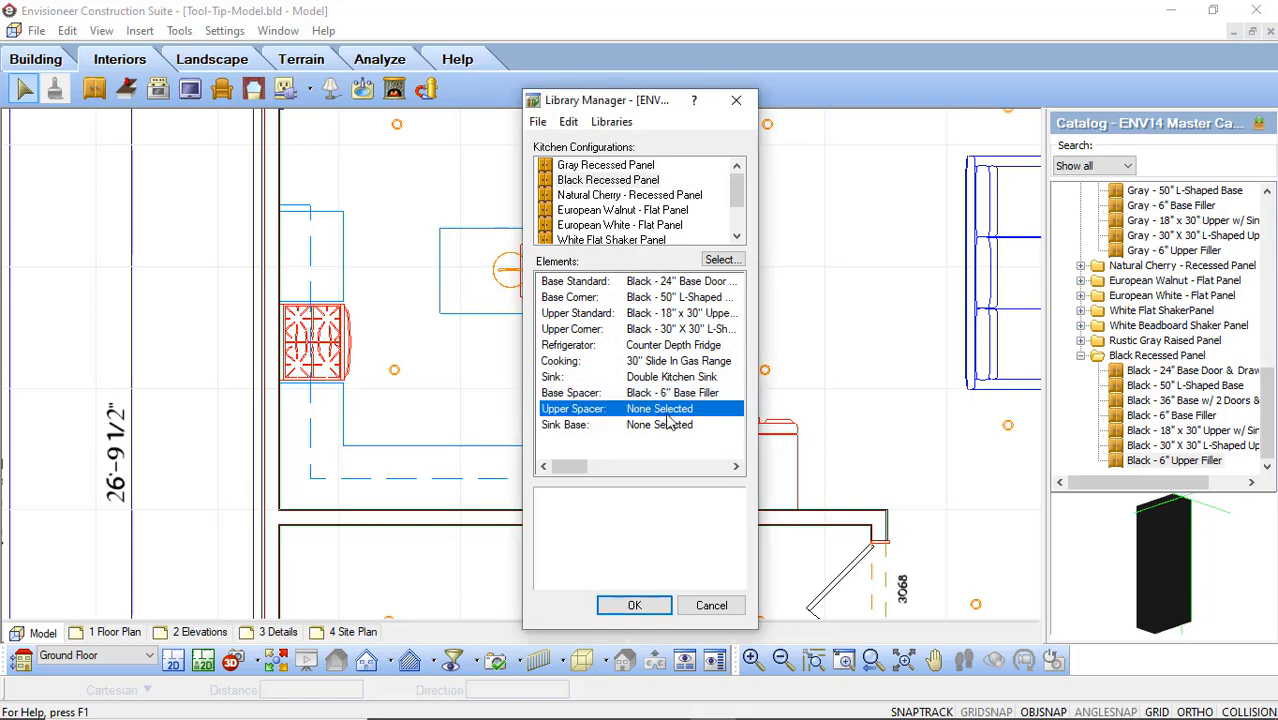
click(718, 260)
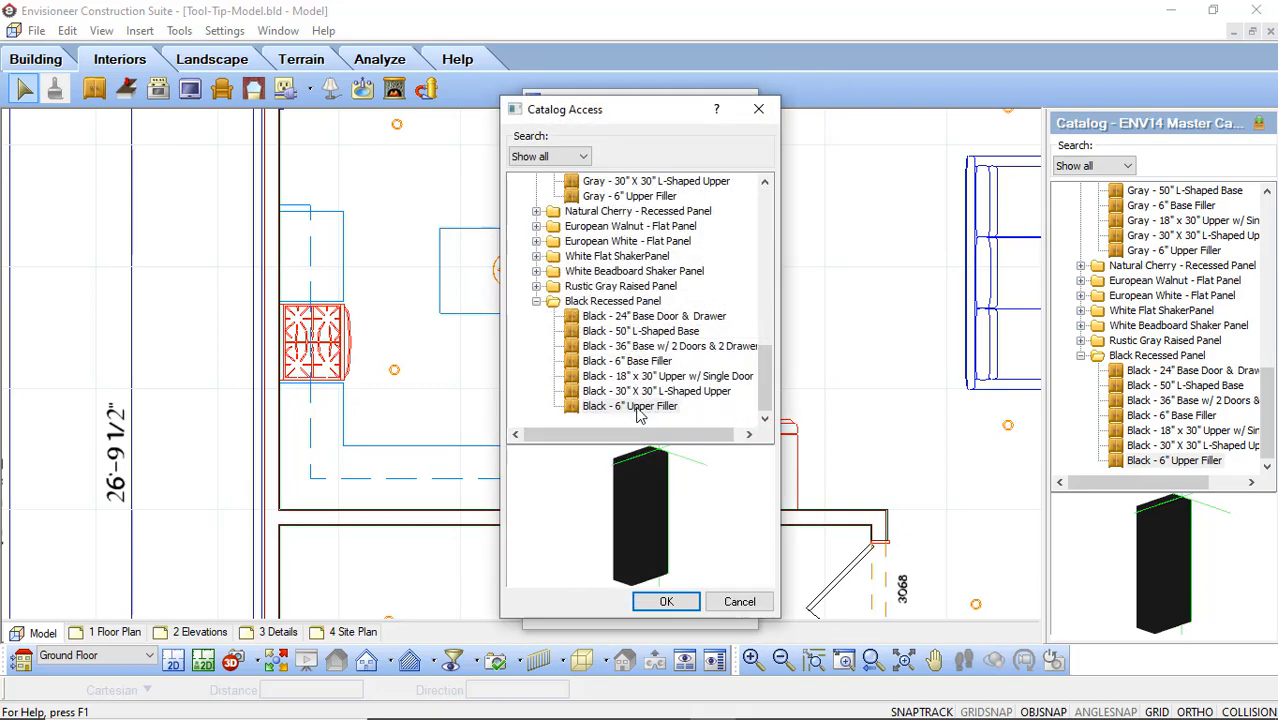
click(640, 407)
click(664, 601)
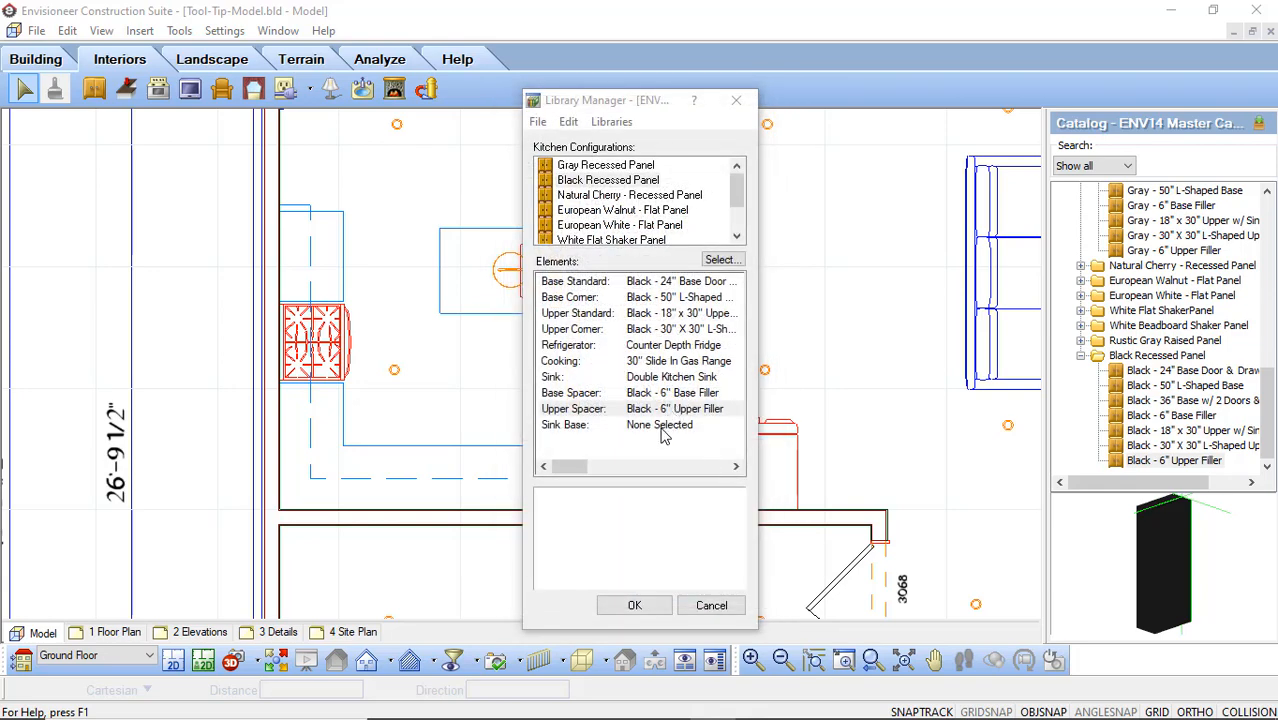
Step: Assign Black - 36" Base w/ 2 Doors & 2 Drawers as the Sink Base and save the kitchen configuration to the catalog
click(661, 428)
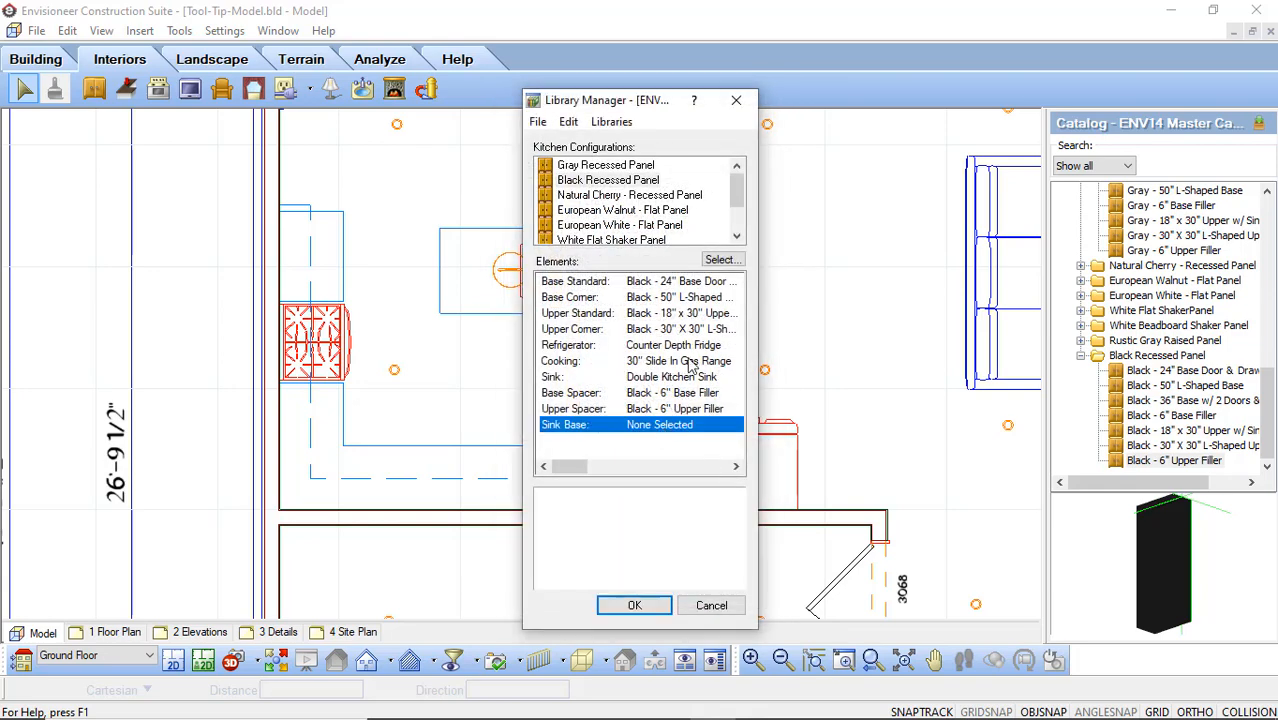
click(720, 260)
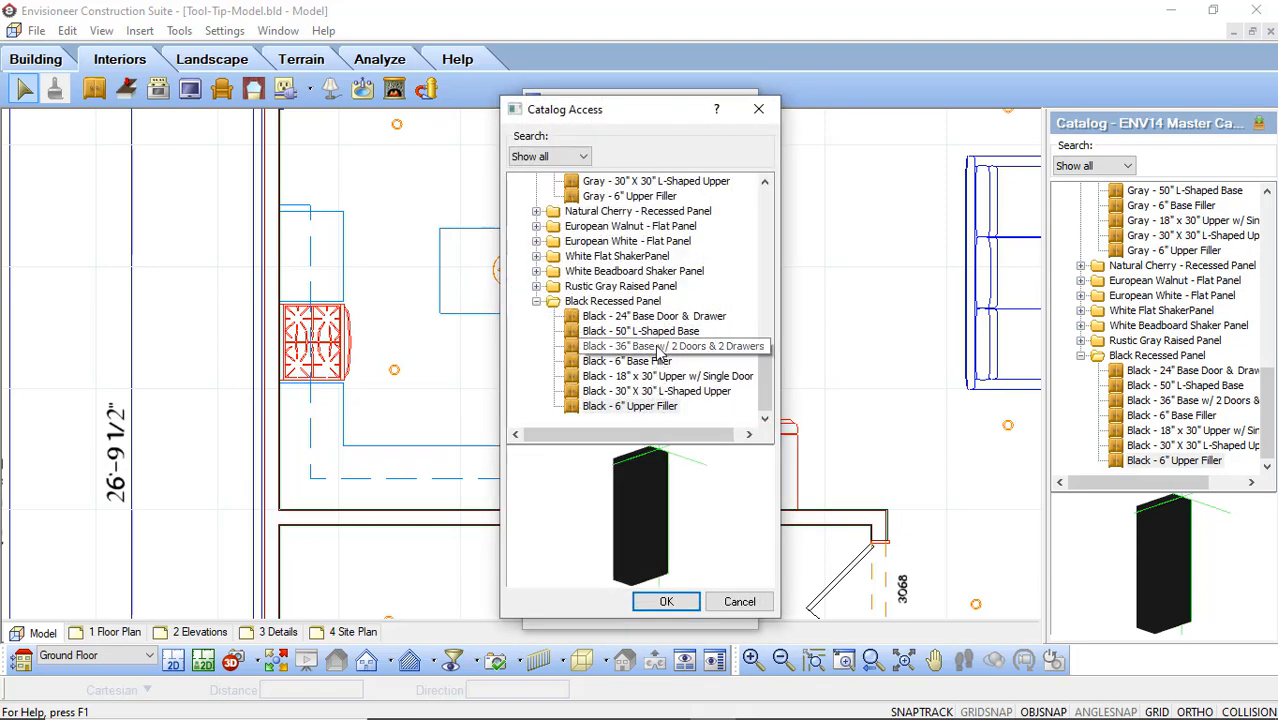
click(658, 346)
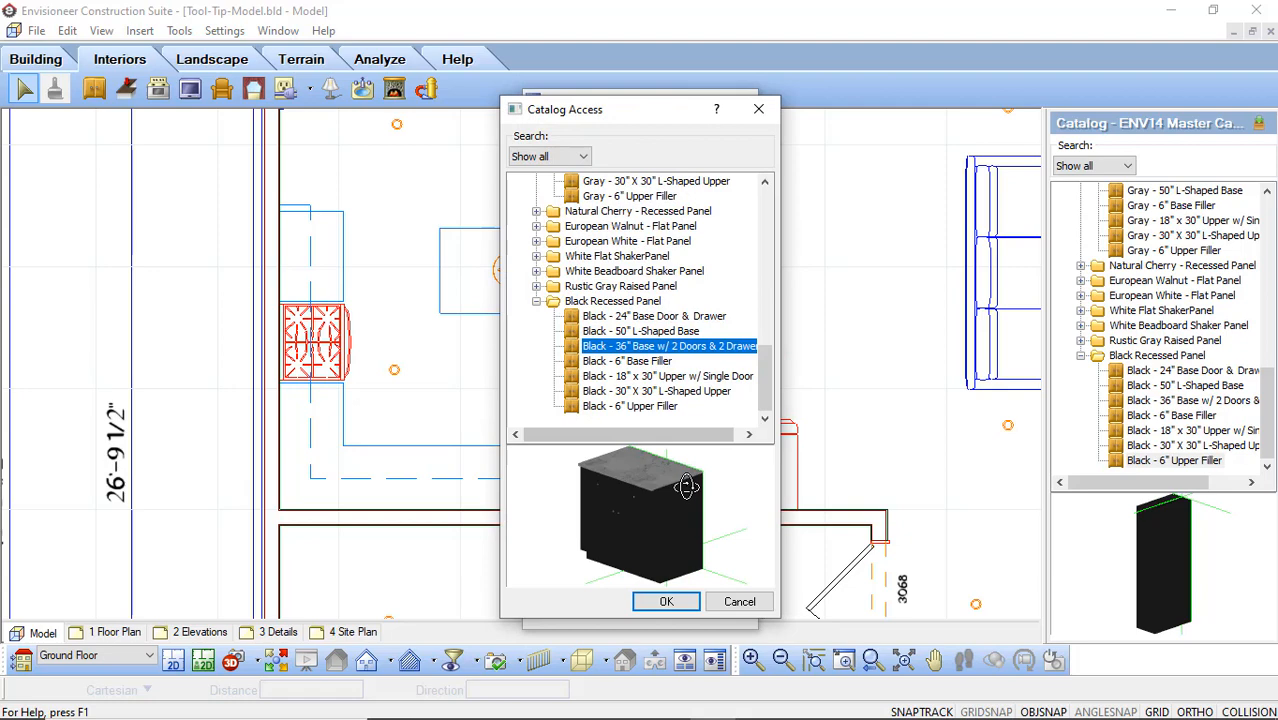
click(666, 604)
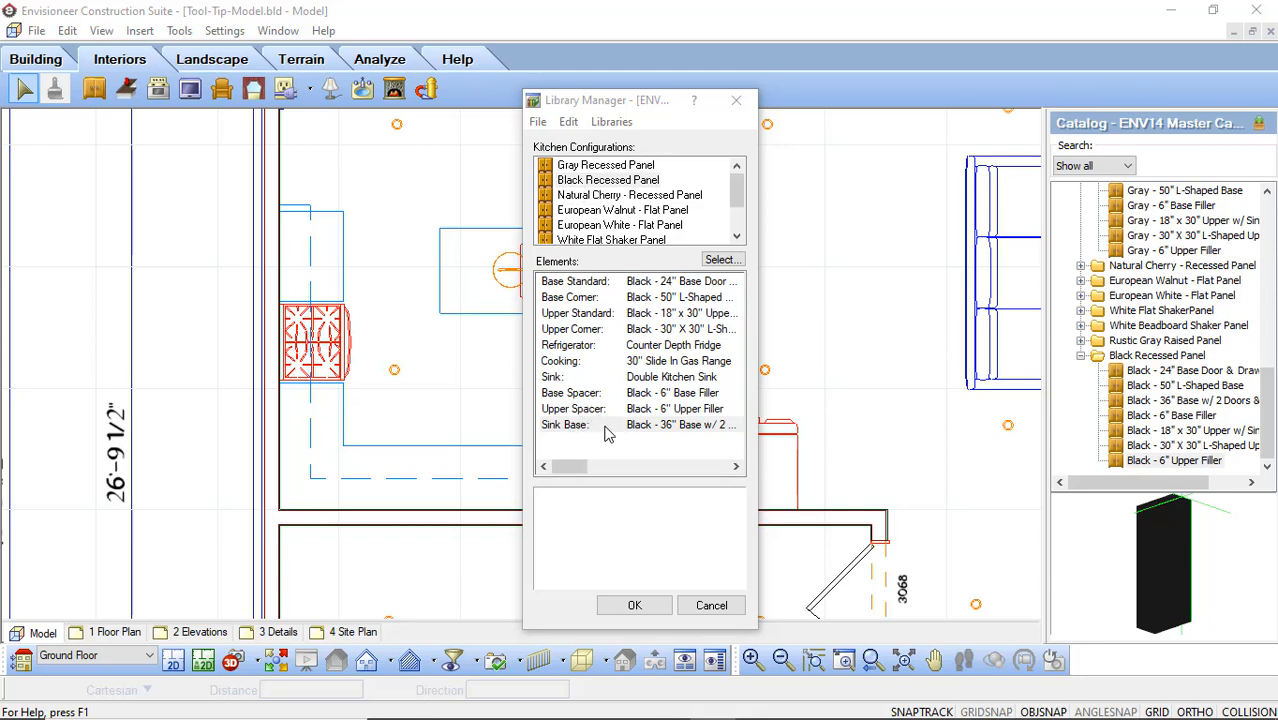
click(636, 608)
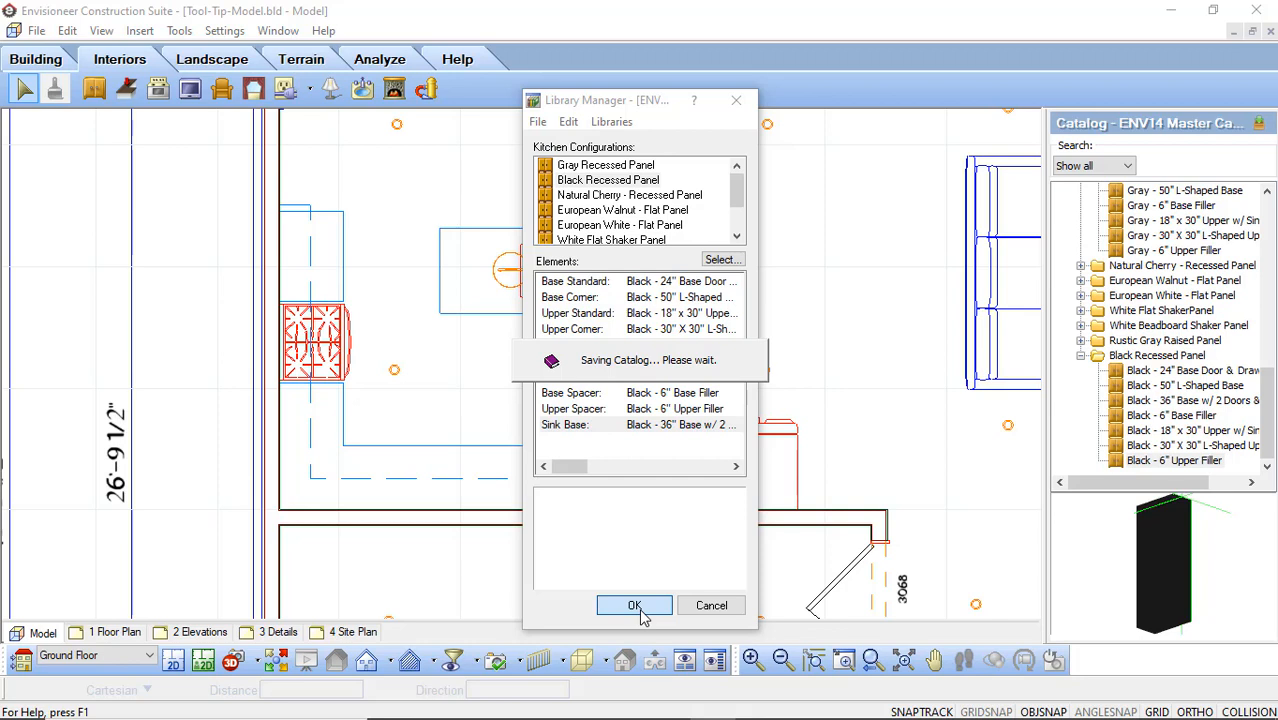
Step: Start the Kitchen Builder wizard, keep the L-Shape kitchen style, and choose the Black Recessed Panel theme
click(140, 30)
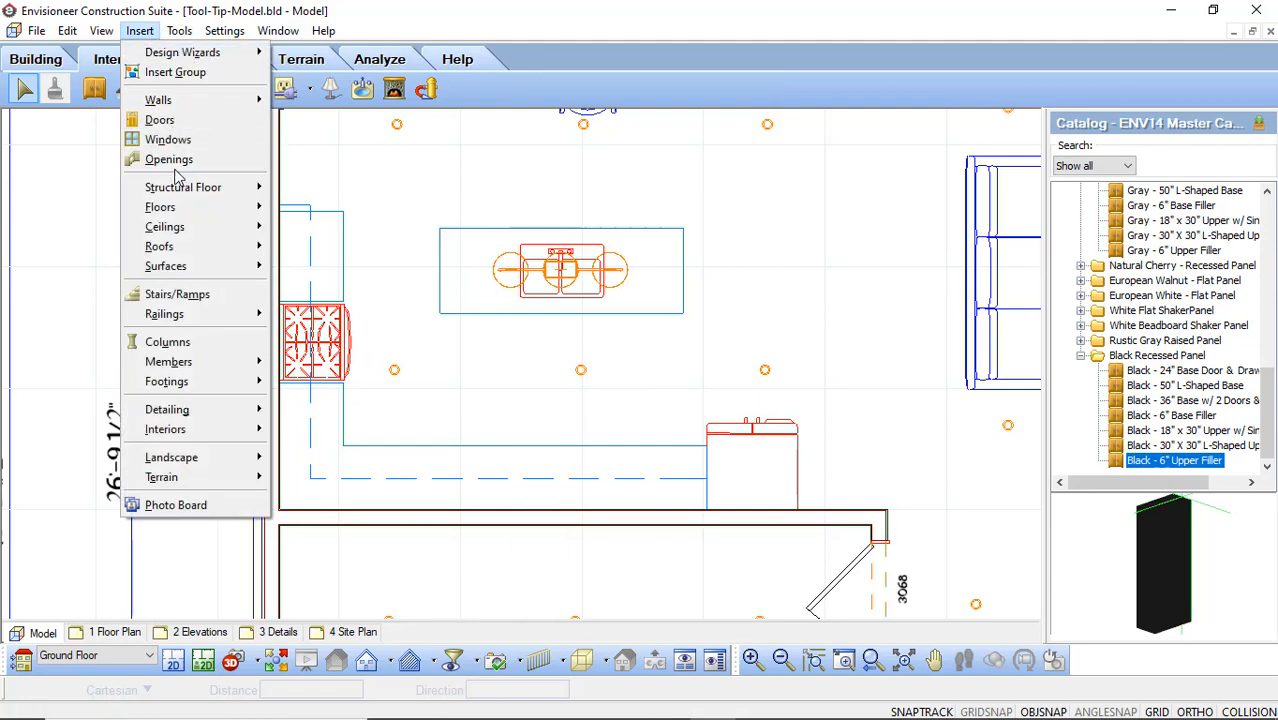
mouse_move(200, 52)
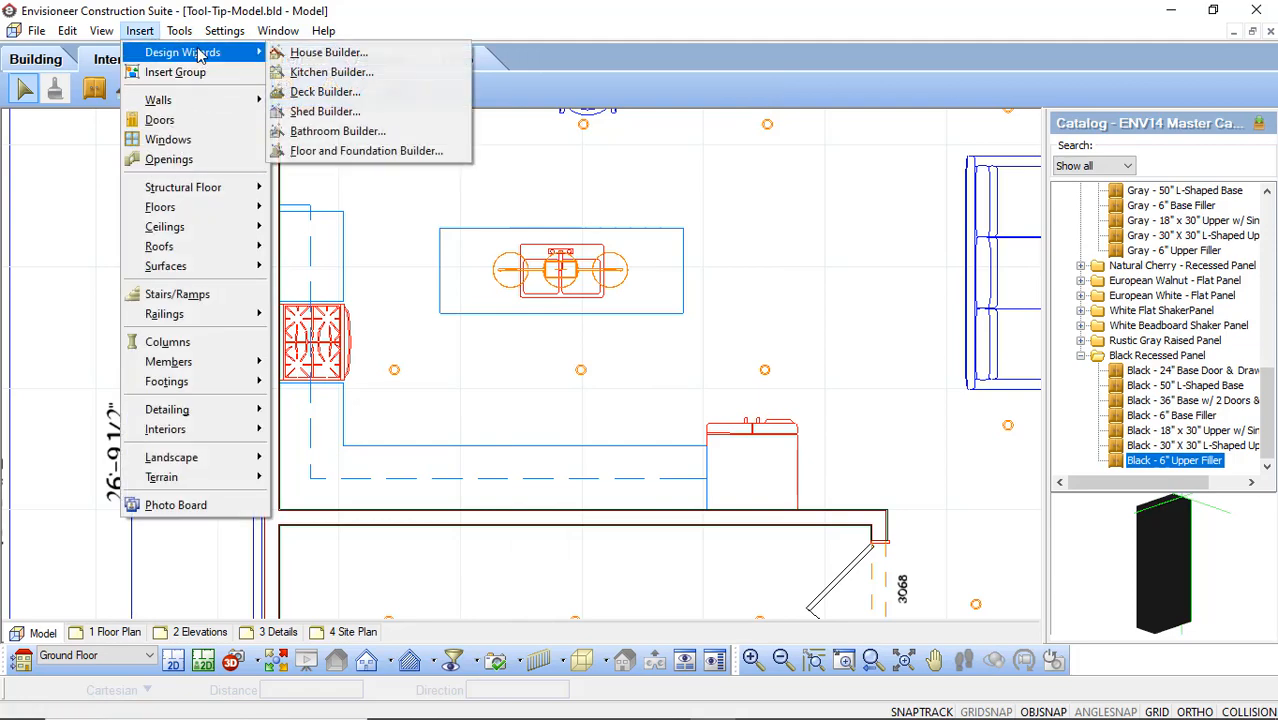
click(345, 73)
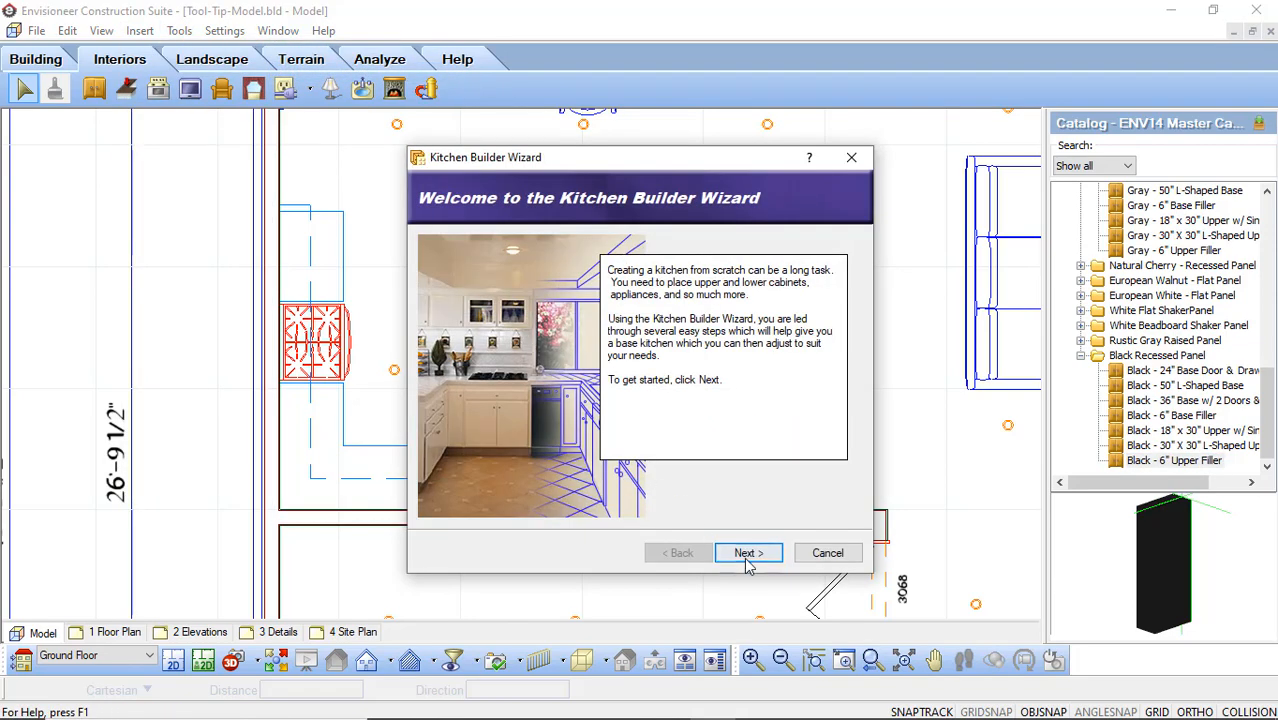
click(752, 556)
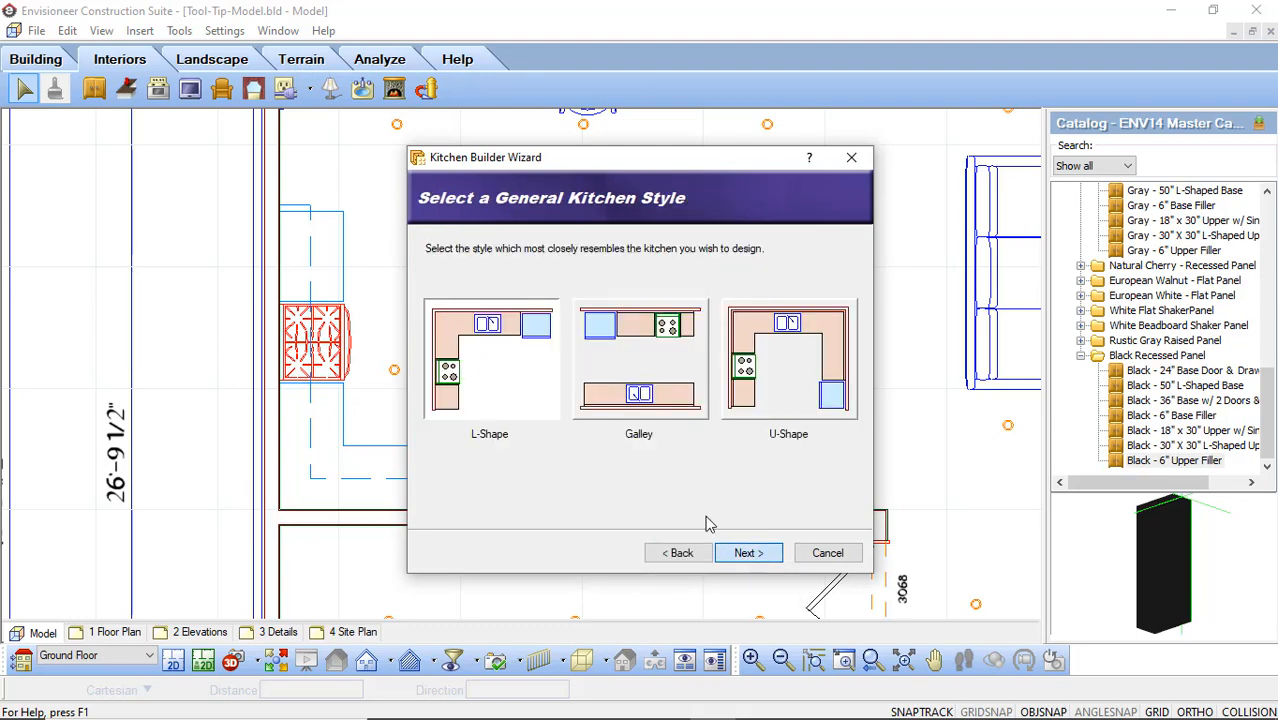
click(752, 553)
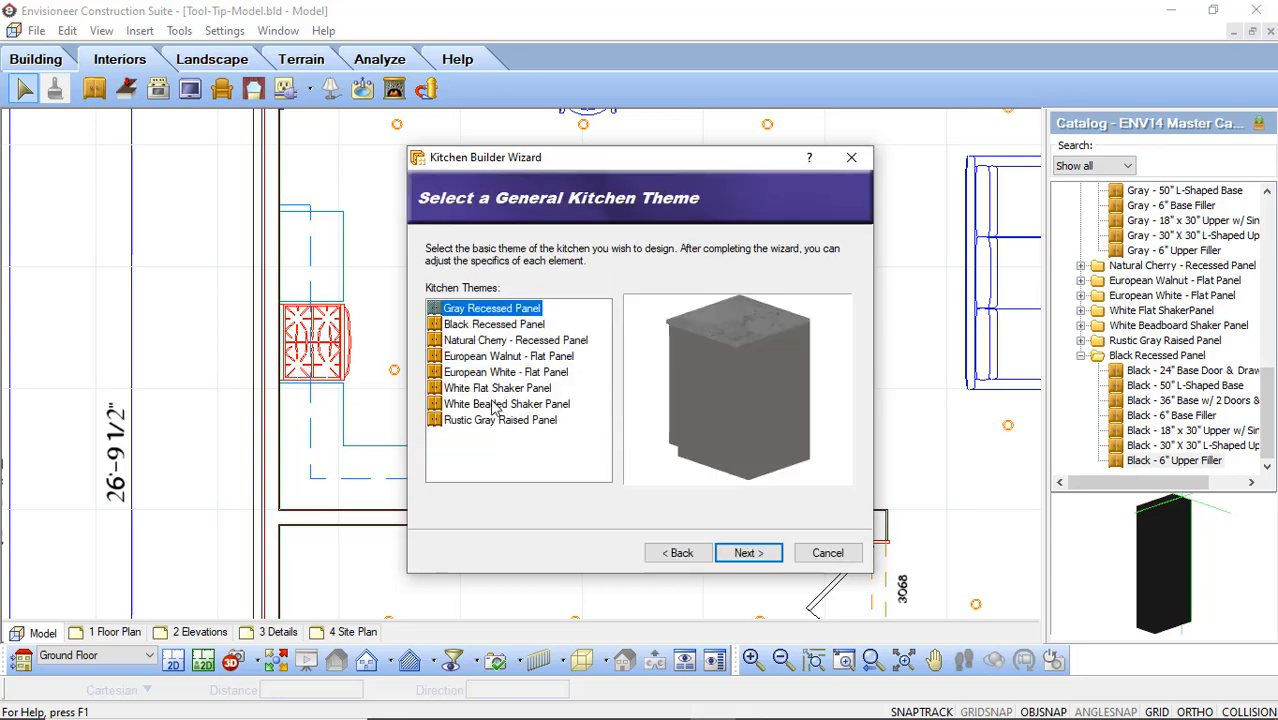
click(449, 326)
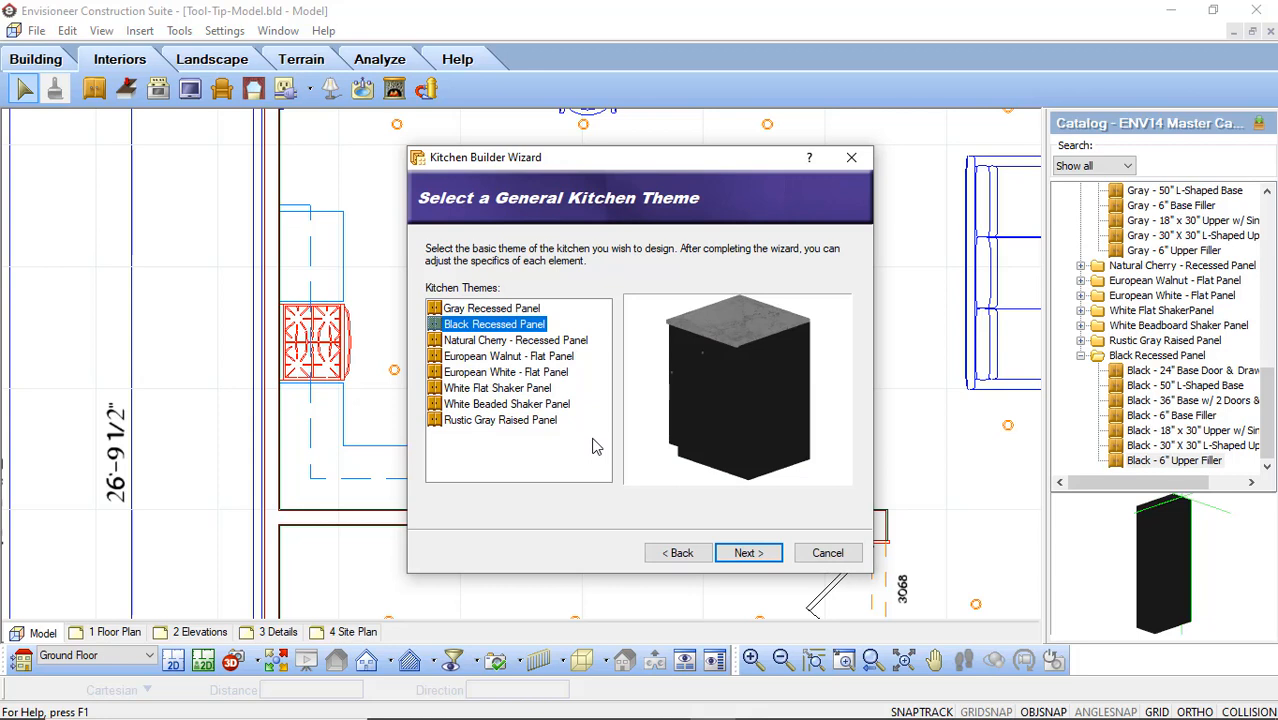